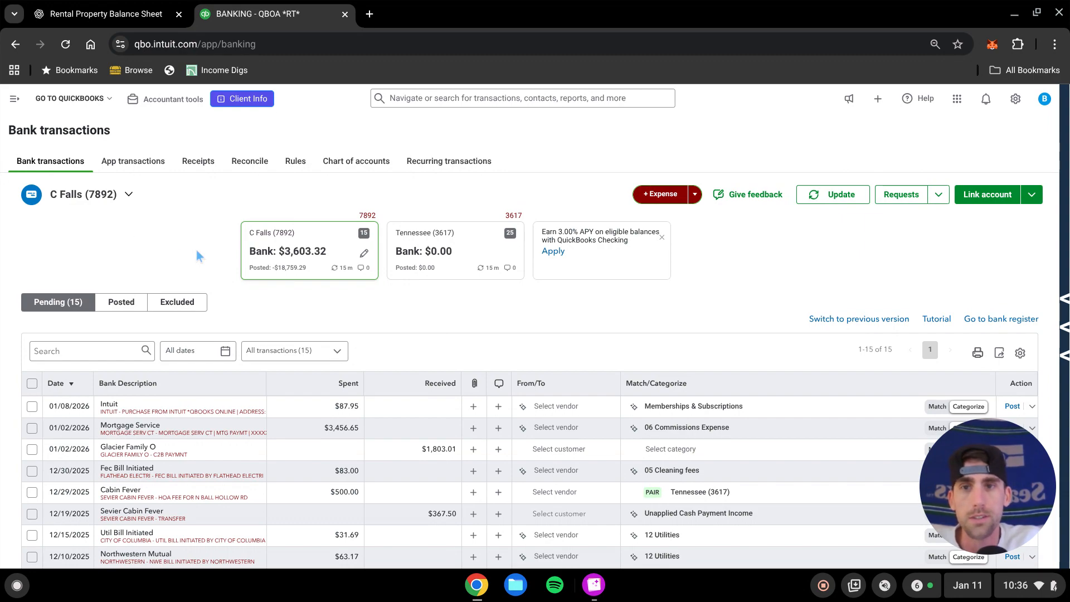
Open the Tax & Insurance Escrow account's edit settings from the chart of accounts filtered by 'insur' and close them
left_click(14, 98)
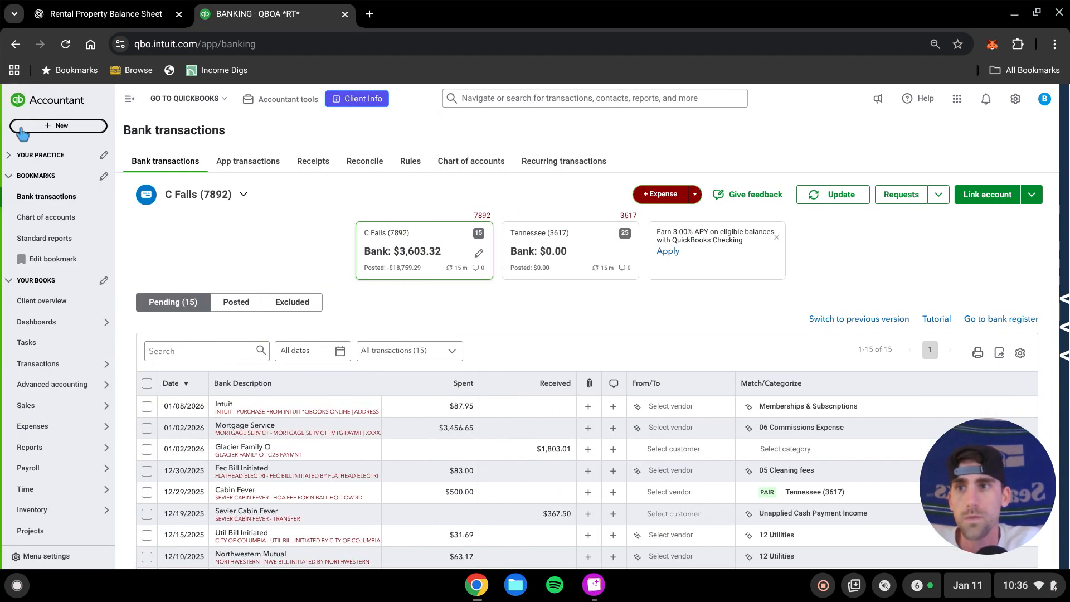
left_click(57, 220)
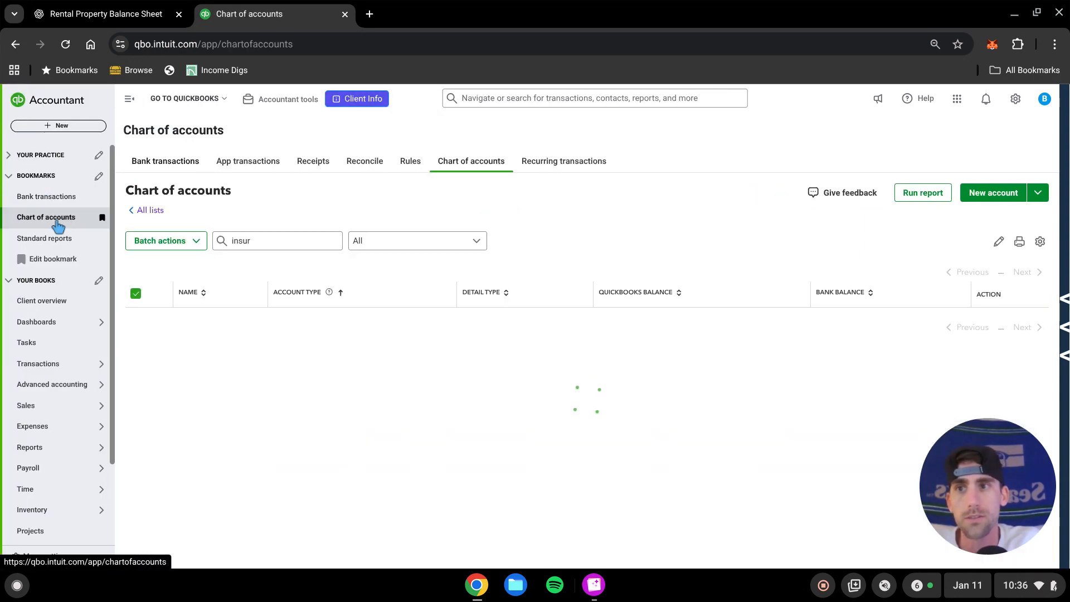
left_click(162, 241)
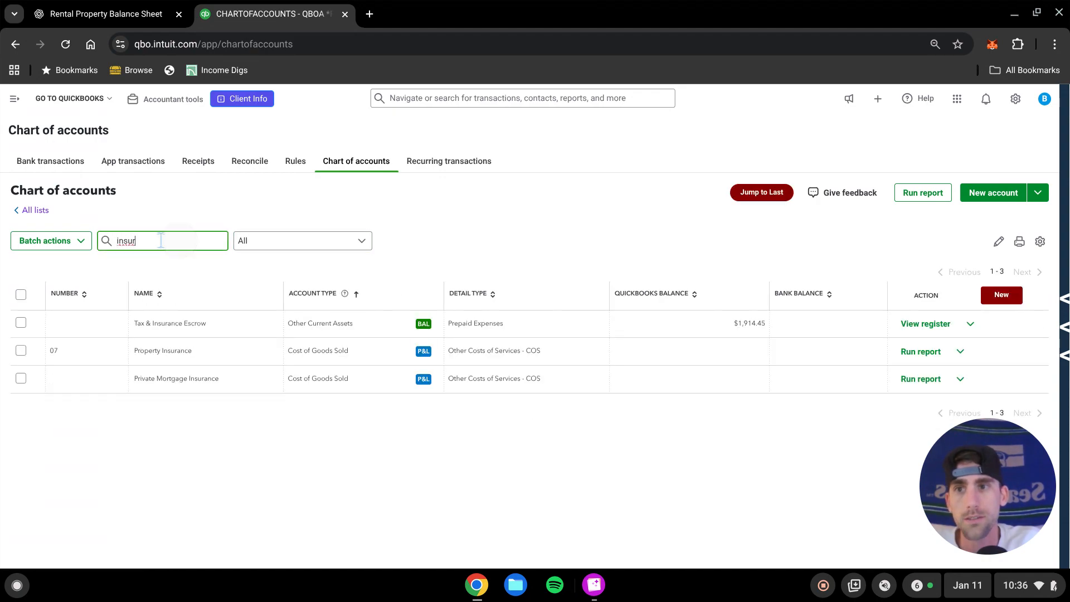
left_click(228, 452)
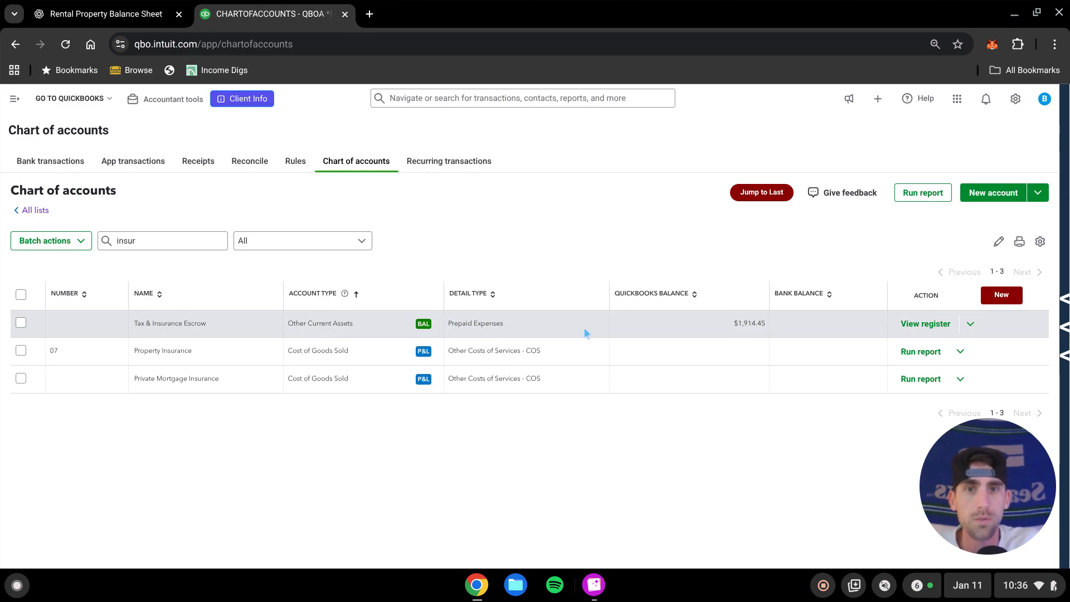
left_click(969, 325)
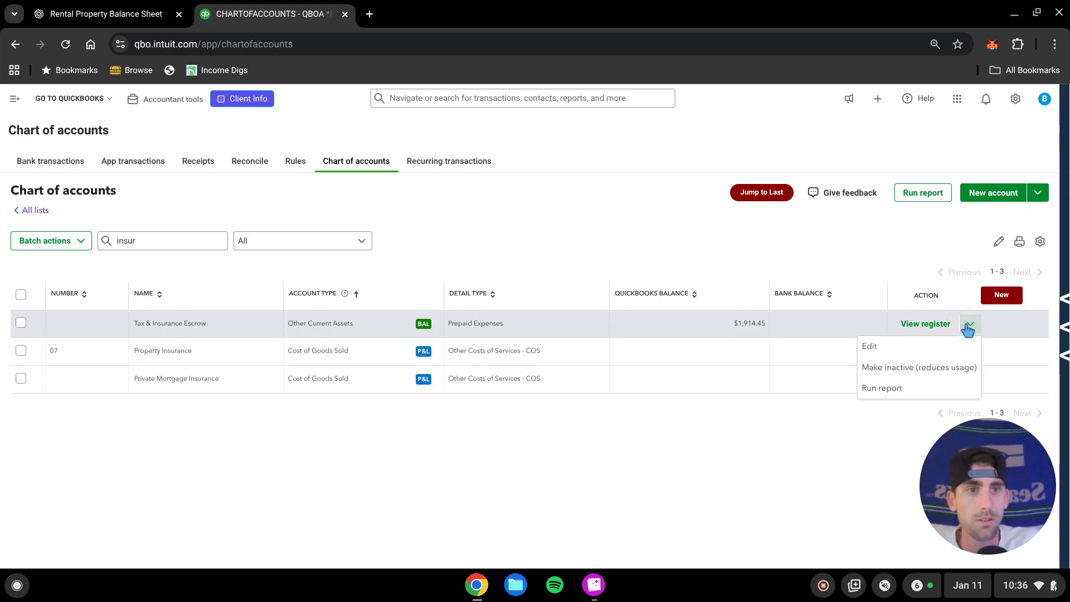
left_click(940, 348)
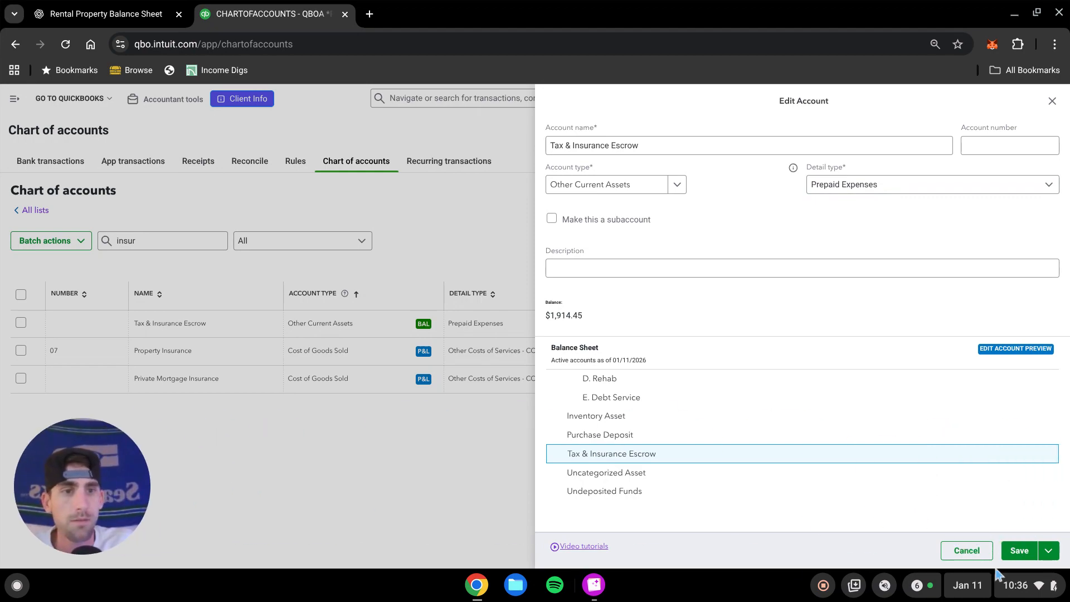
left_click(1020, 553)
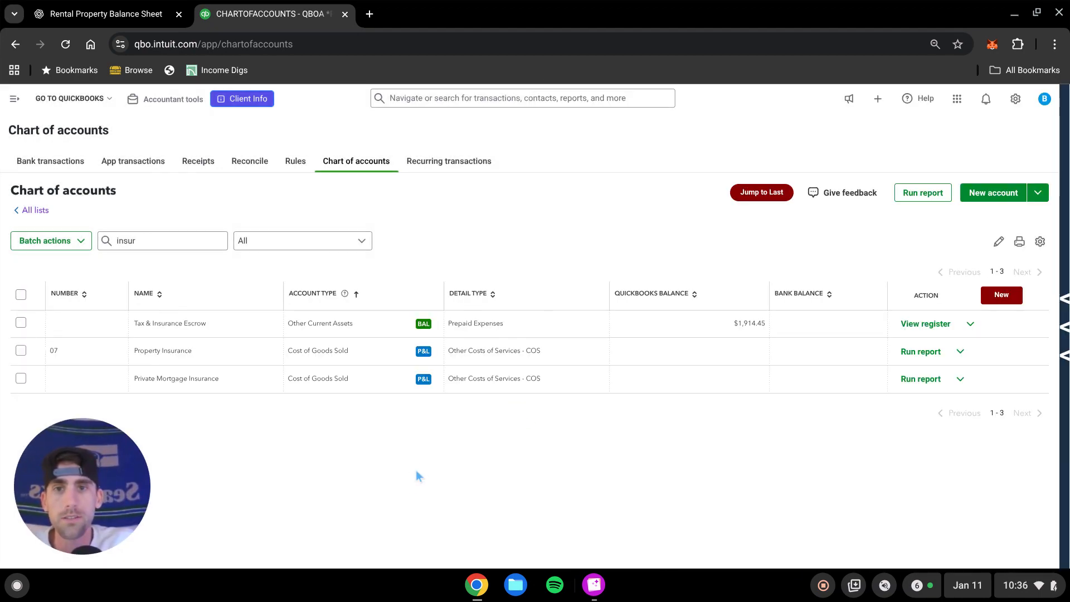
Open the most recent journal entry, Real Estate Asset, from a new journal entry's recent entries list
left_click(14, 99)
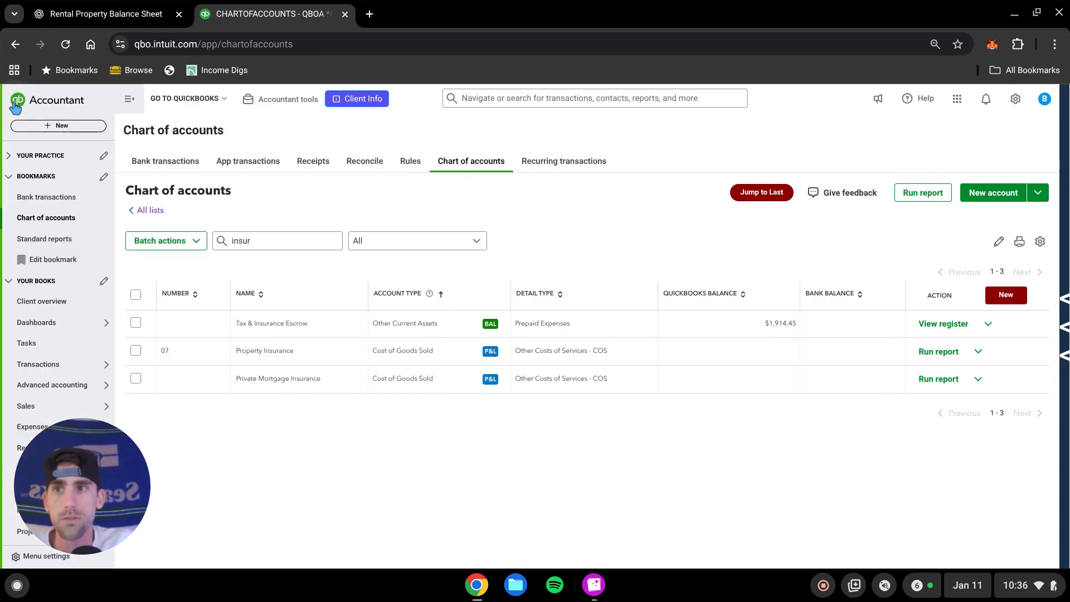
left_click(63, 126)
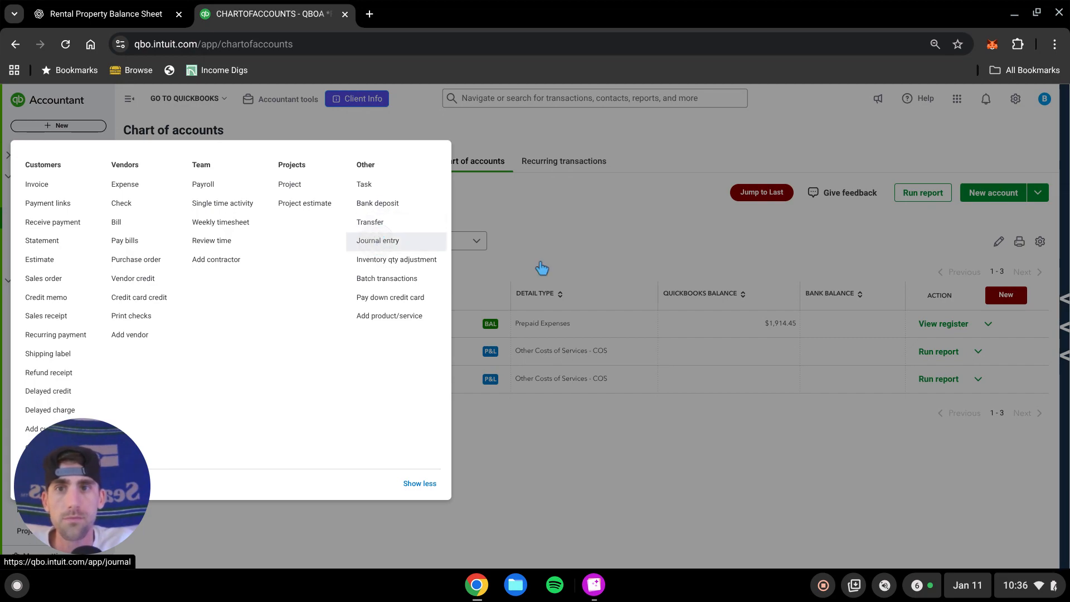
left_click(378, 240)
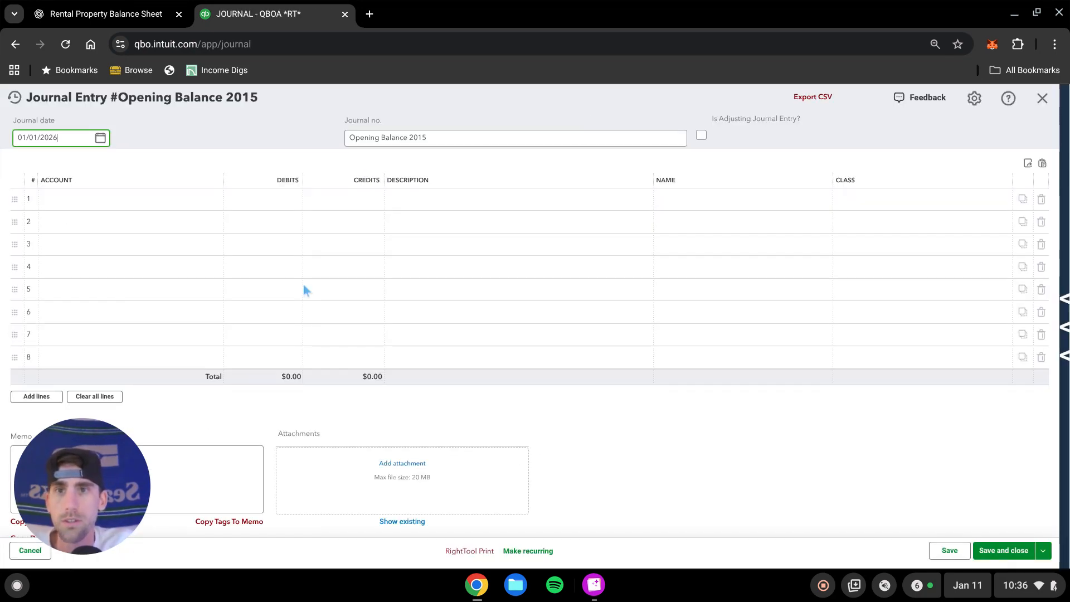
left_click(14, 97)
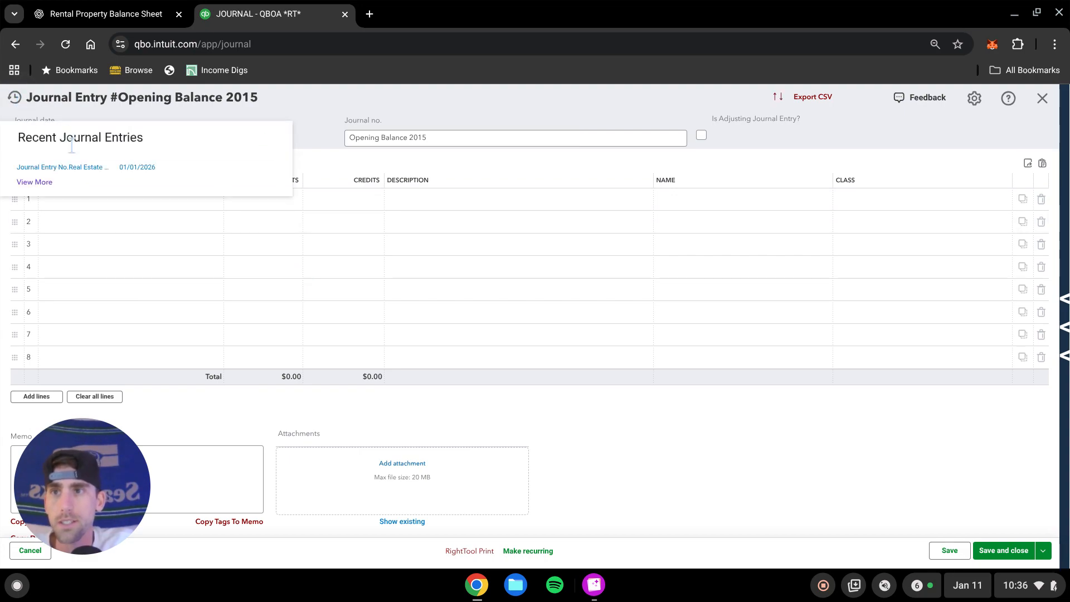
left_click(75, 167)
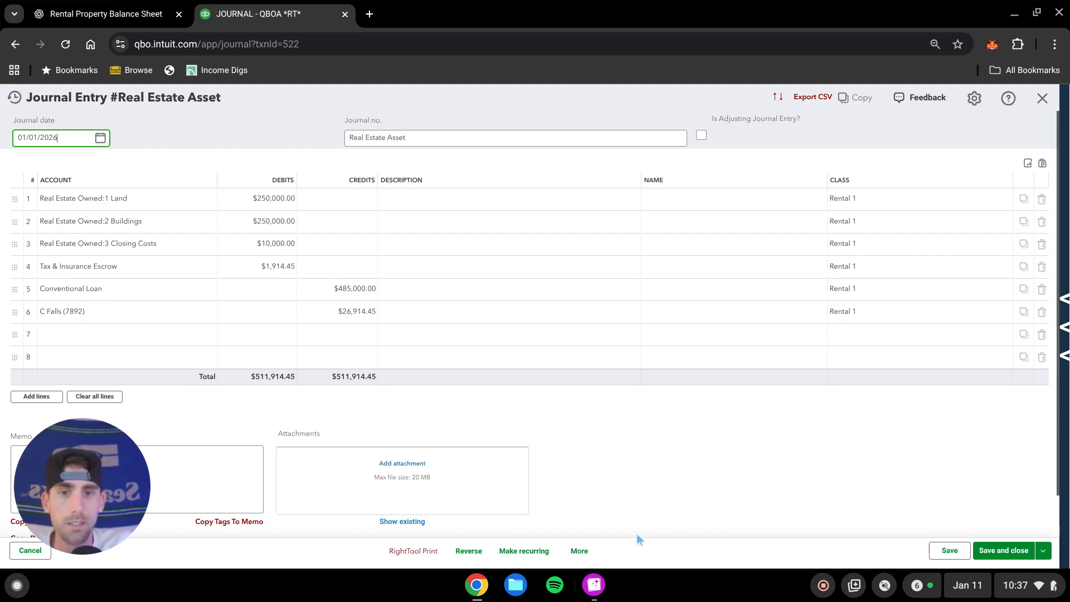
View the Settlement Charges.png image, then close it and the journal entry
left_click(594, 586)
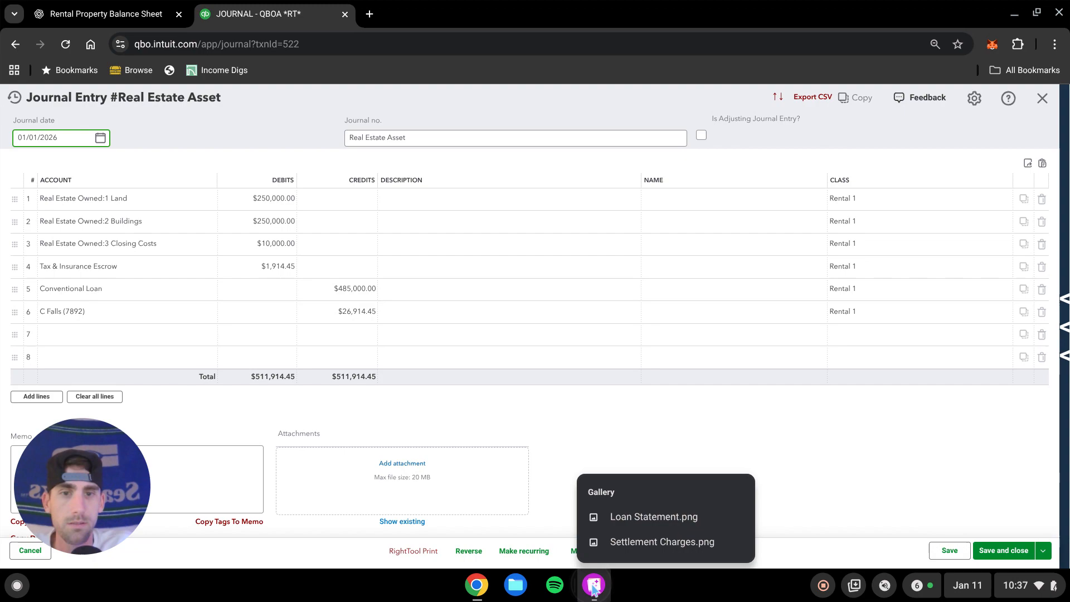
left_click(646, 551)
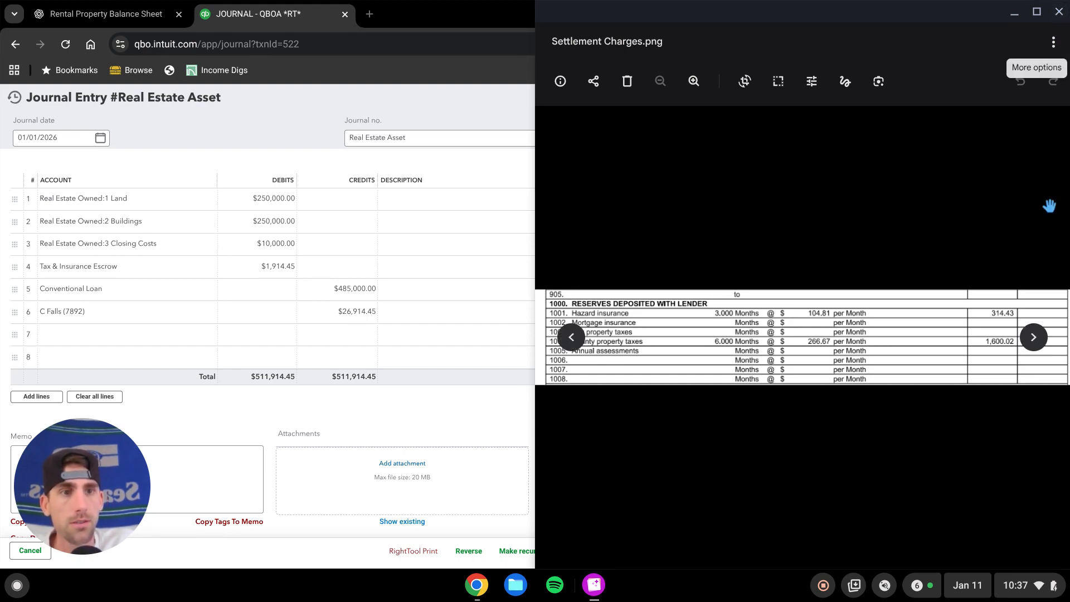
left_click(1059, 12)
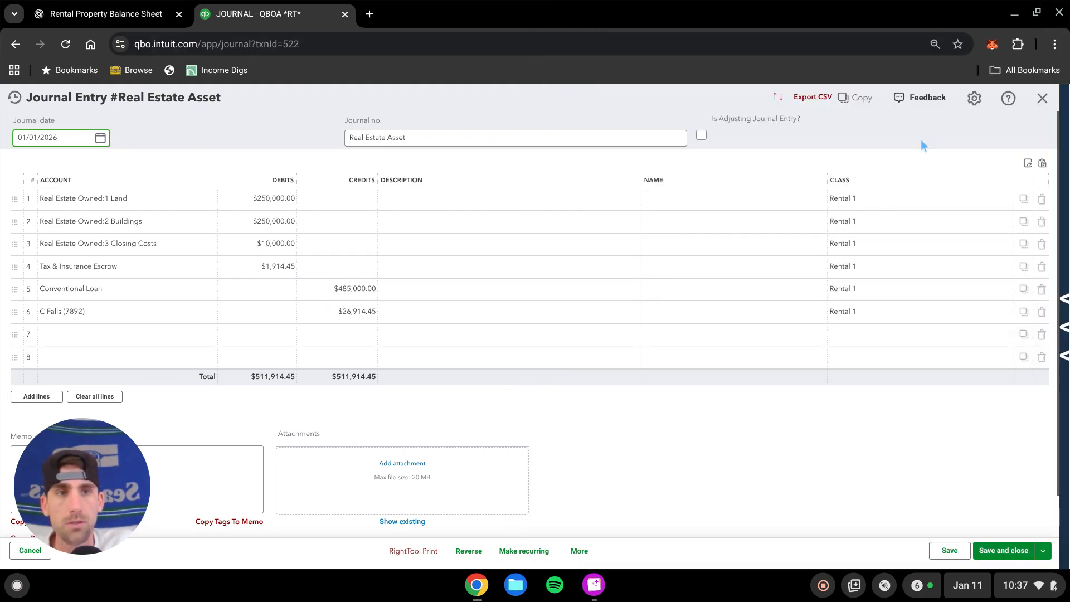
left_click(1042, 98)
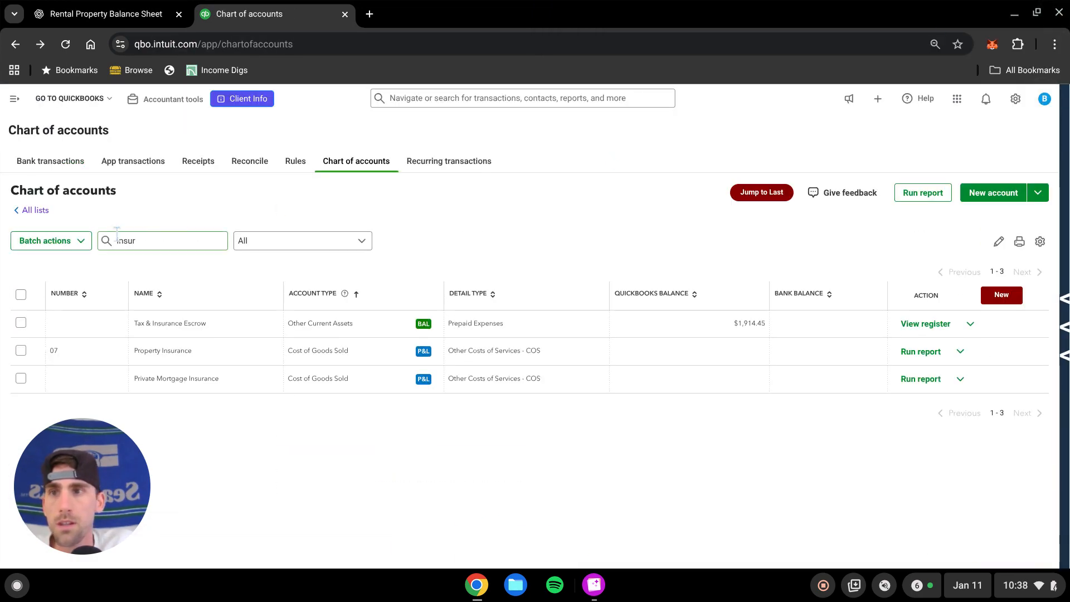
Run the Balance Sheet standard report and review its assets, liabilities and equity
left_click(16, 100)
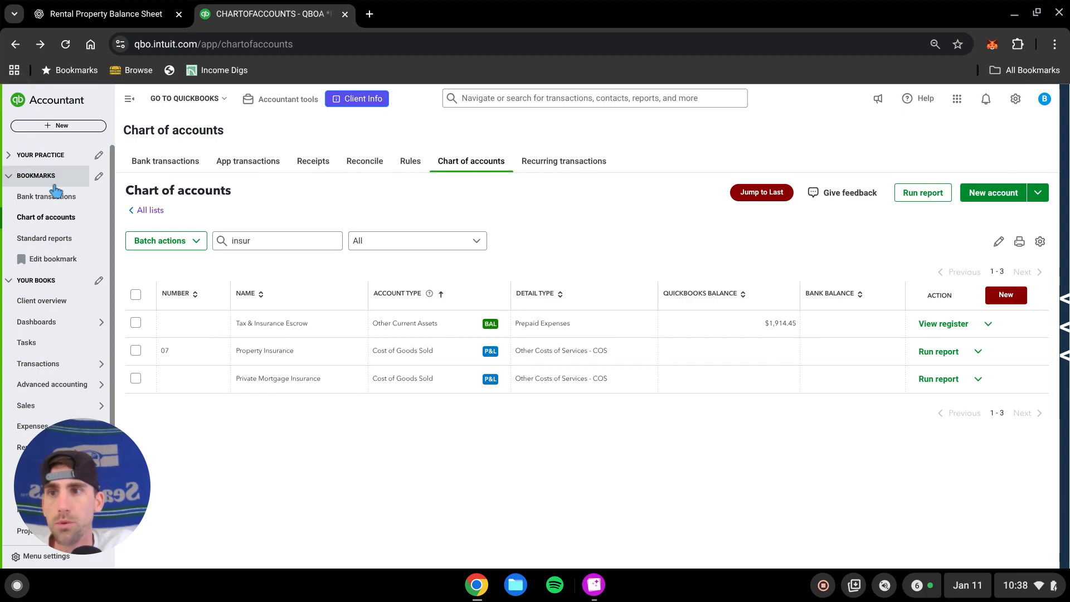
left_click(52, 240)
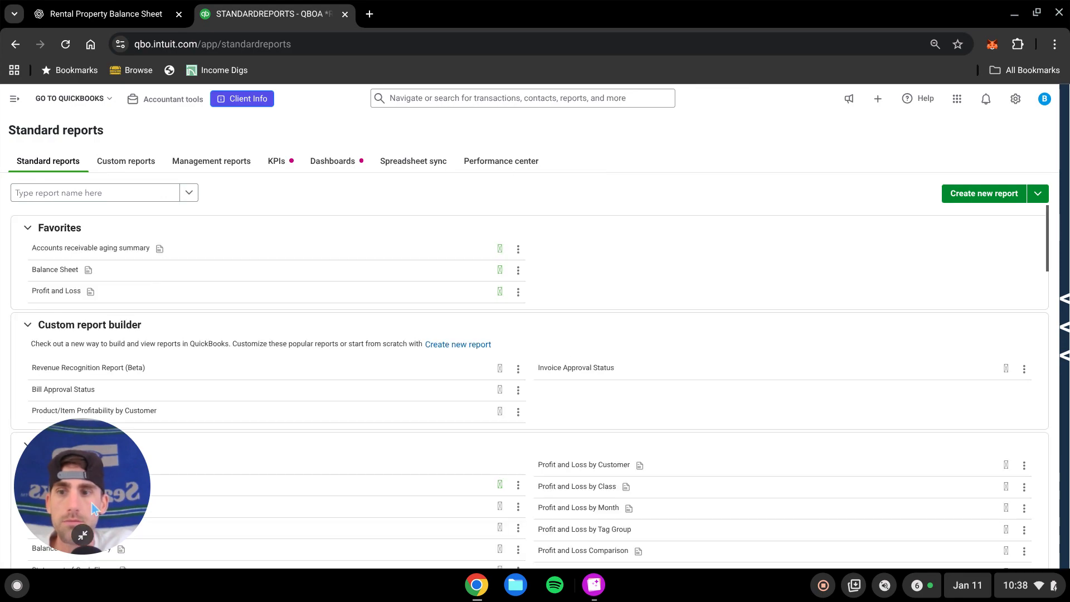
left_click(62, 298)
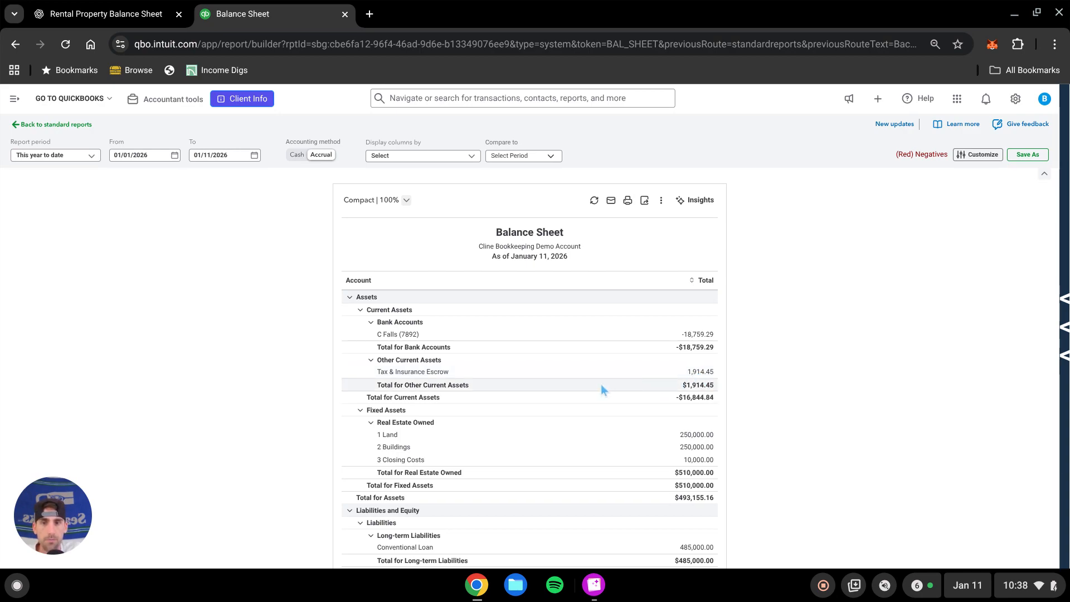
scroll(596, 379, "down", 3)
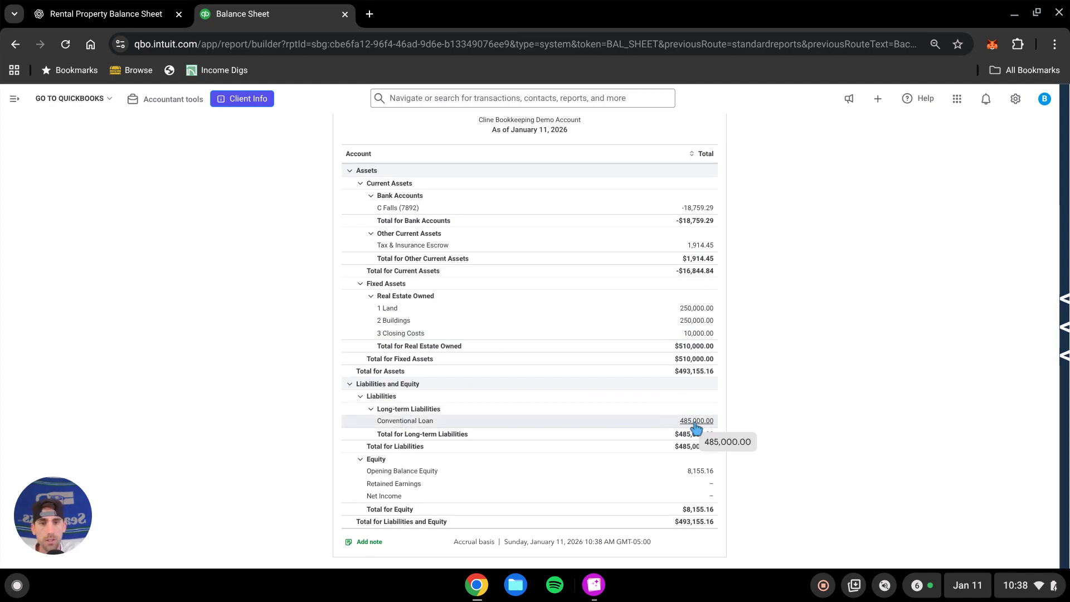
Expand the 01/02/2026 Mortgage Service bank transaction and start a new bank rule from it named Mortgage
left_click(15, 101)
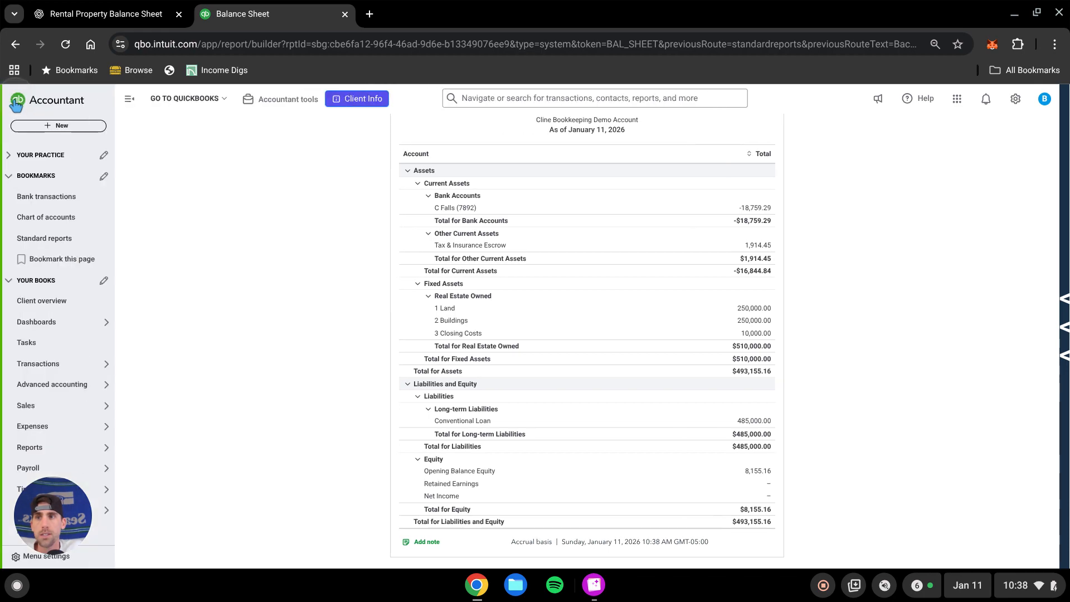
left_click(47, 197)
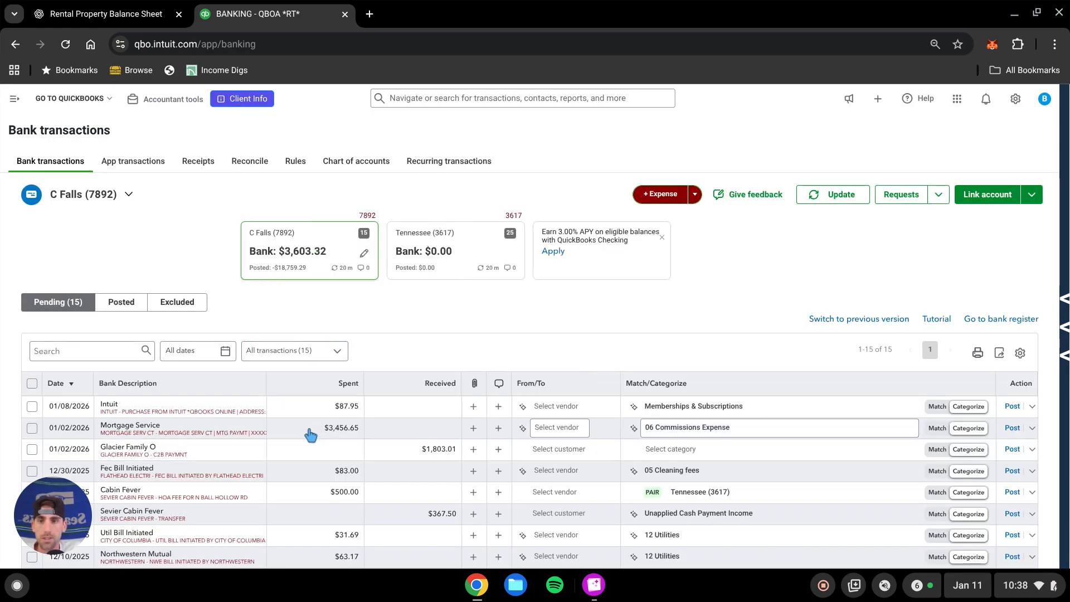
left_click(506, 424)
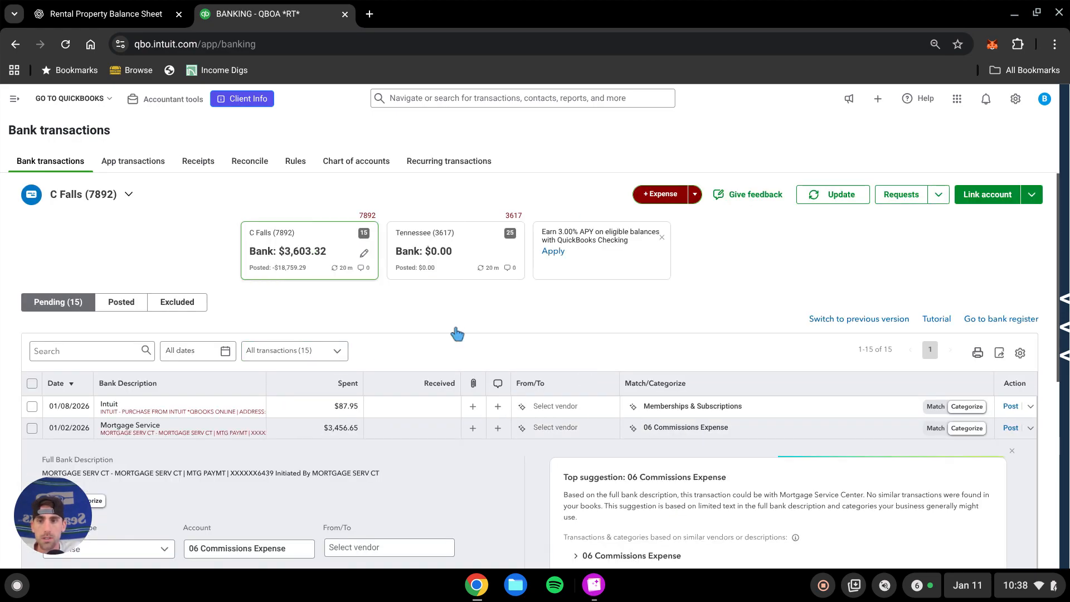
scroll(445, 308, "down", 3)
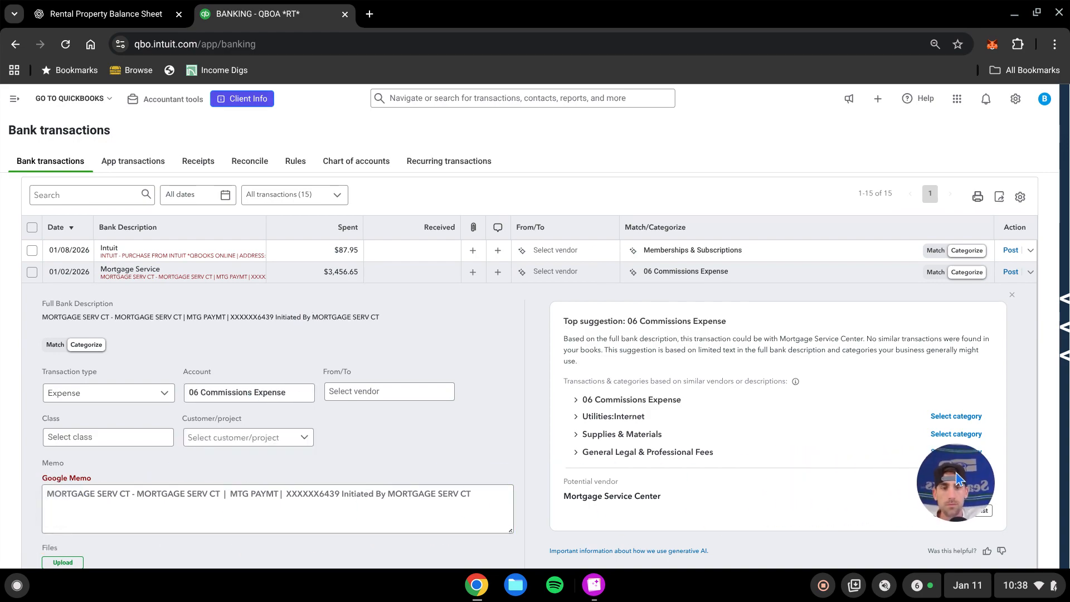
scroll(202, 454, "down", 3)
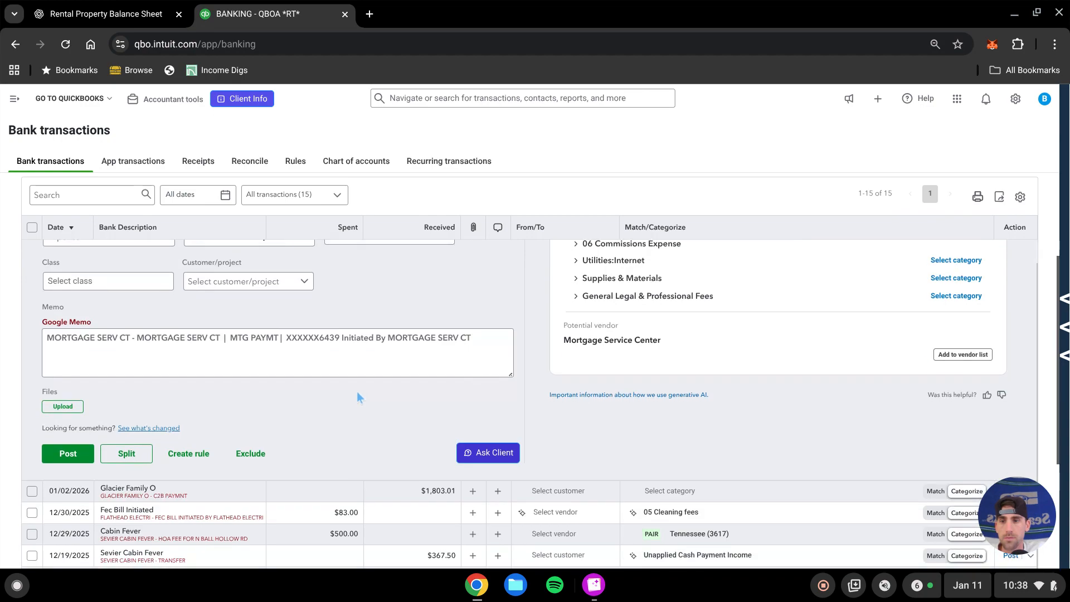
left_click(190, 454)
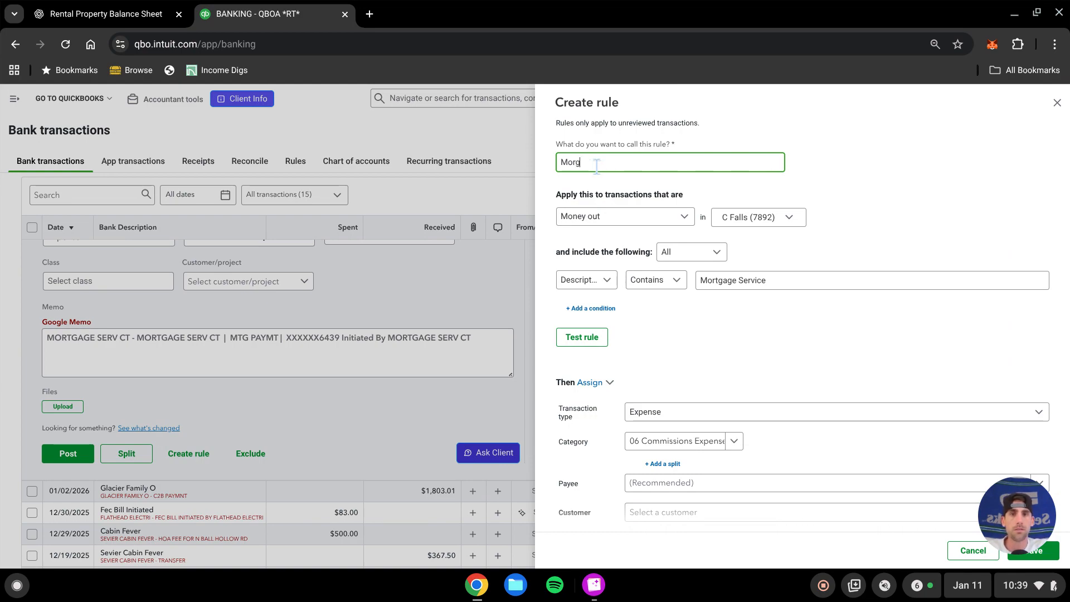
type("Mortgage payment")
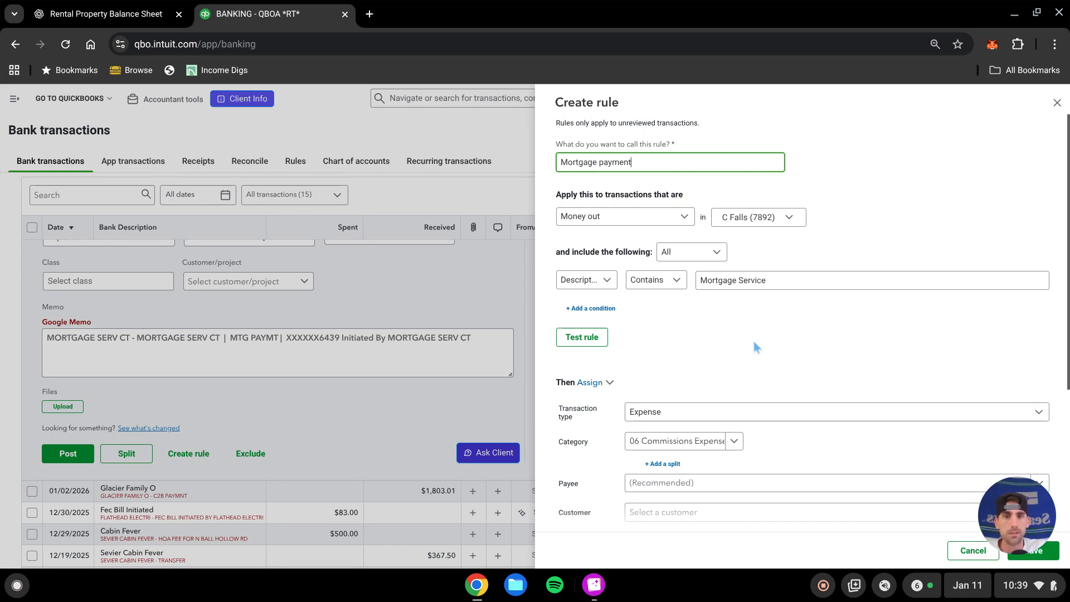
Add a split to the rule's assignment and set the split to go by Amount ($)
left_click(753, 341)
scroll(730, 349, "down", 2)
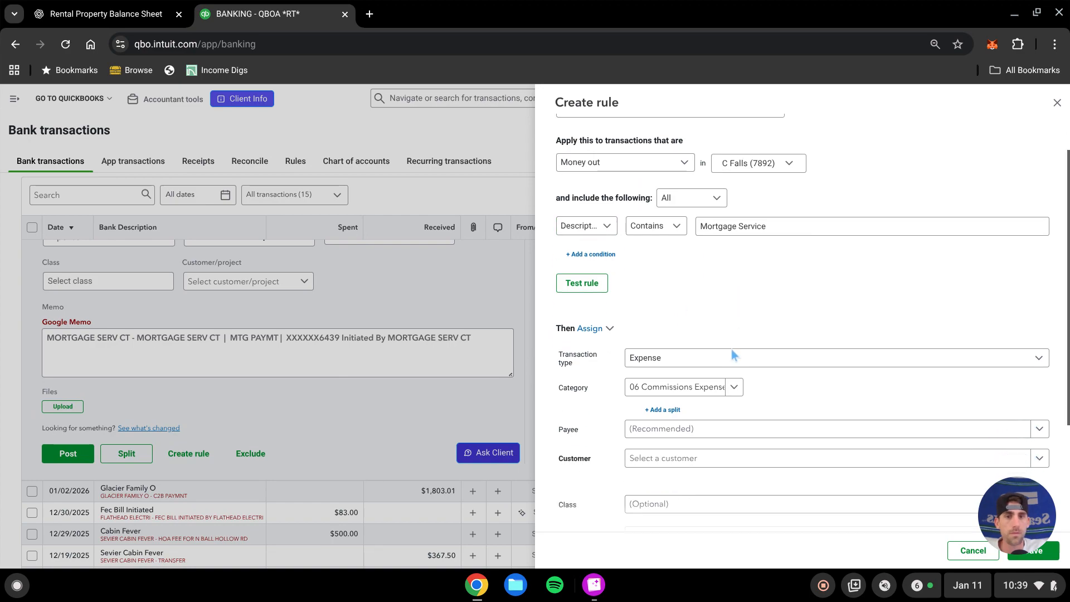
scroll(813, 372, "down", 1)
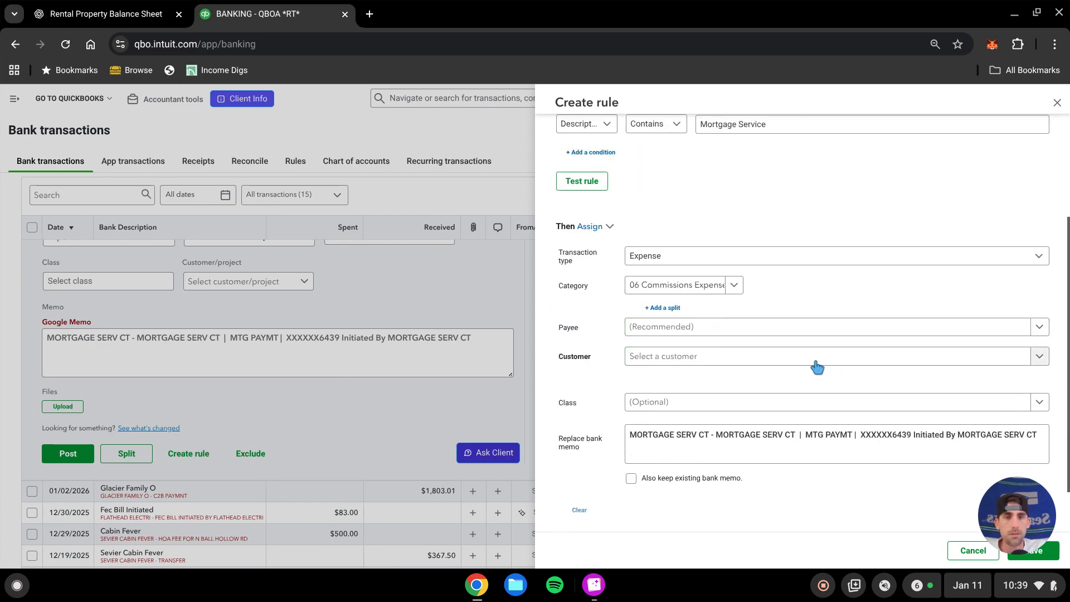
left_click(675, 309)
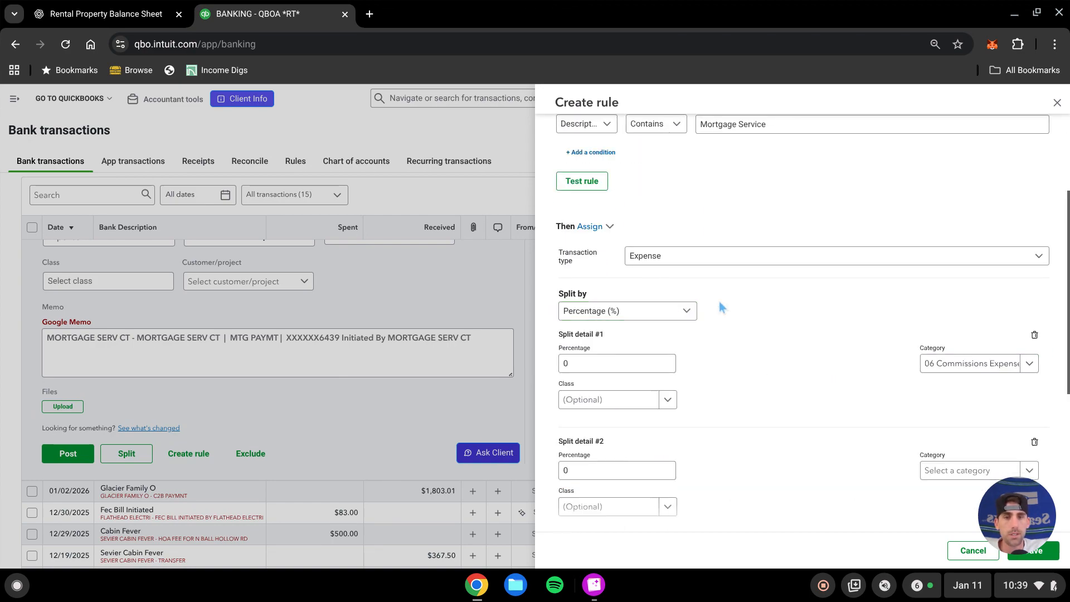
left_click(670, 316)
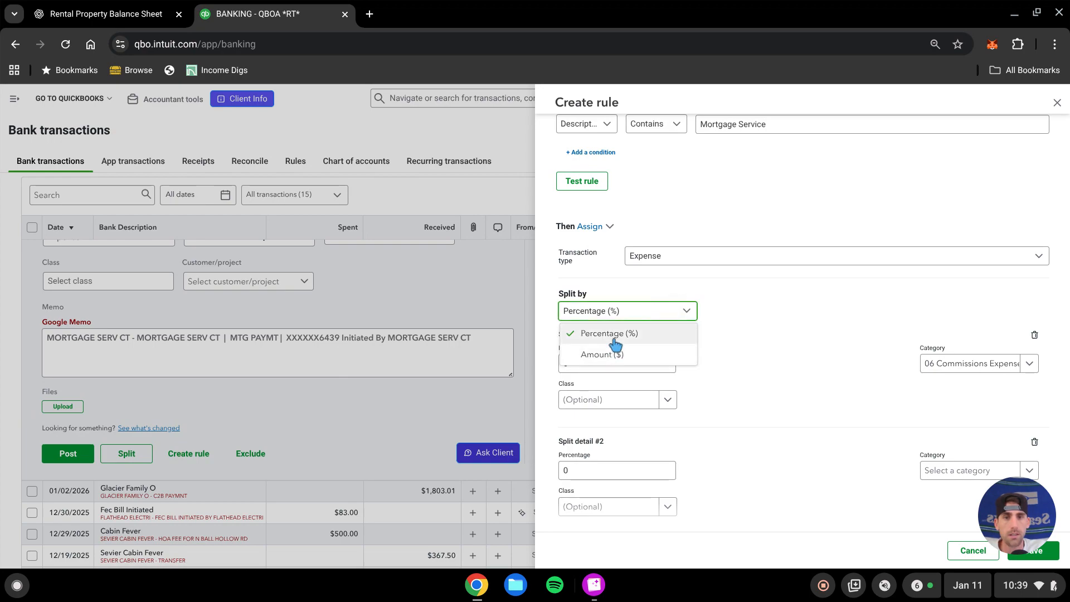
left_click(605, 354)
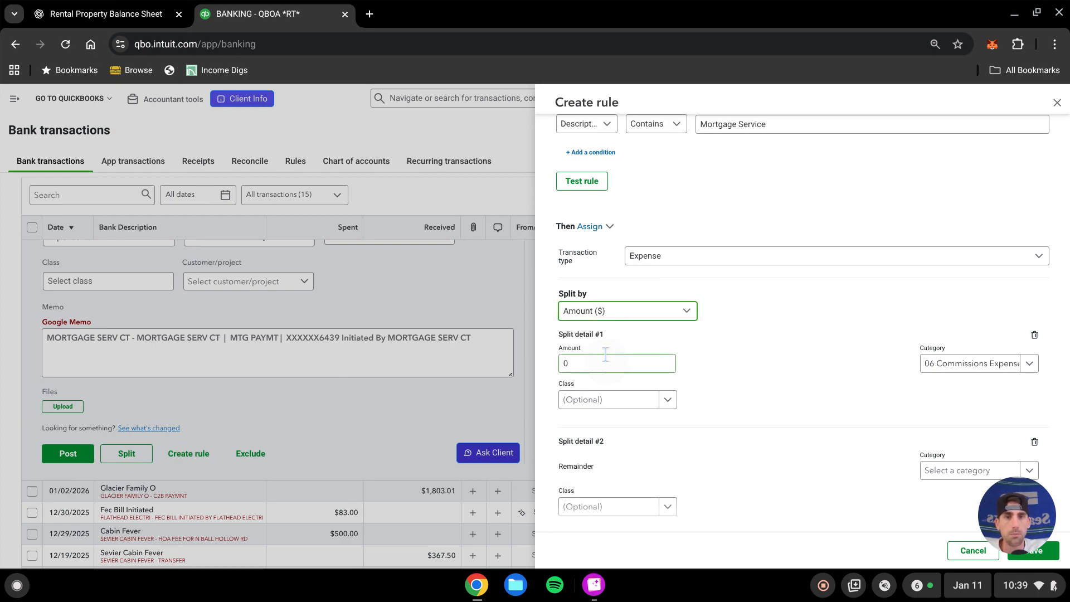
key("Tab")
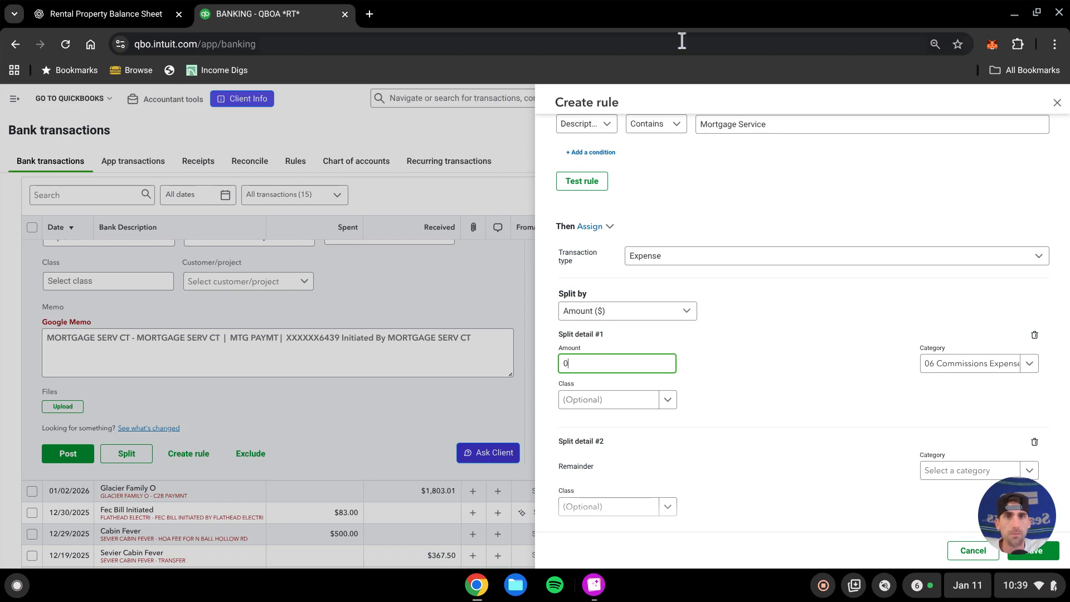
Open the Loan Statement.png image and snap it beside the browser window
left_click(594, 584)
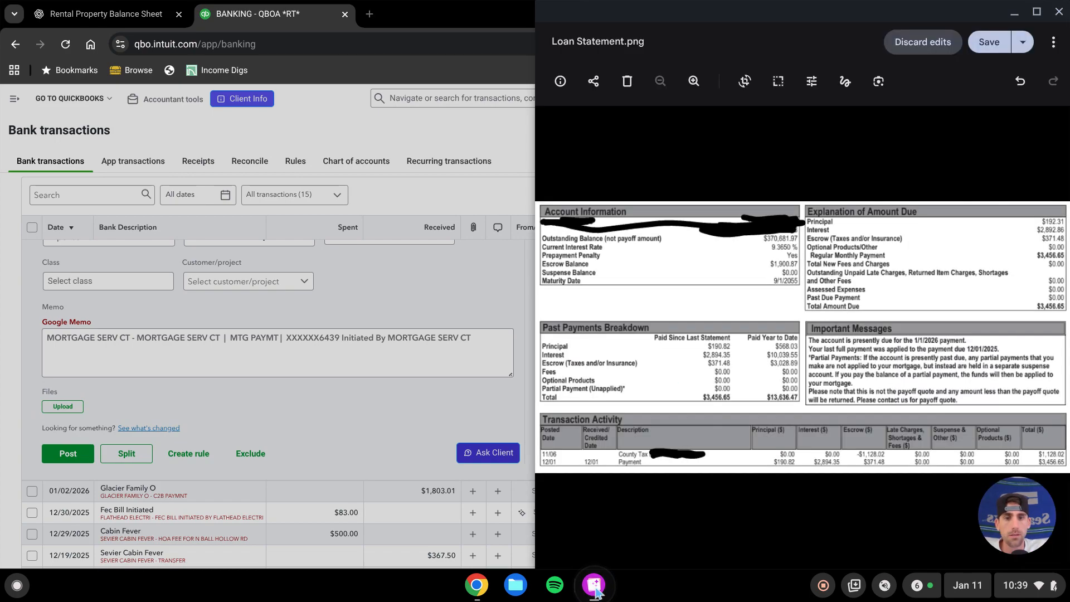
left_click_drag(464, 22, 1, 156)
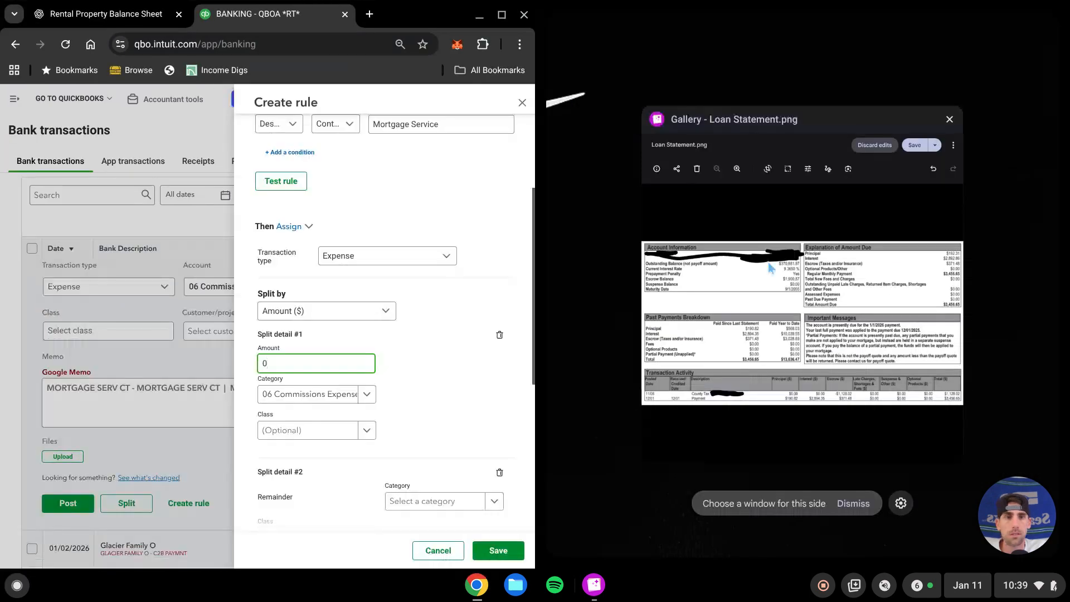
Set the rule's first split to 190.82 in the Conventional Loan category with class Rental 1
left_click(771, 279)
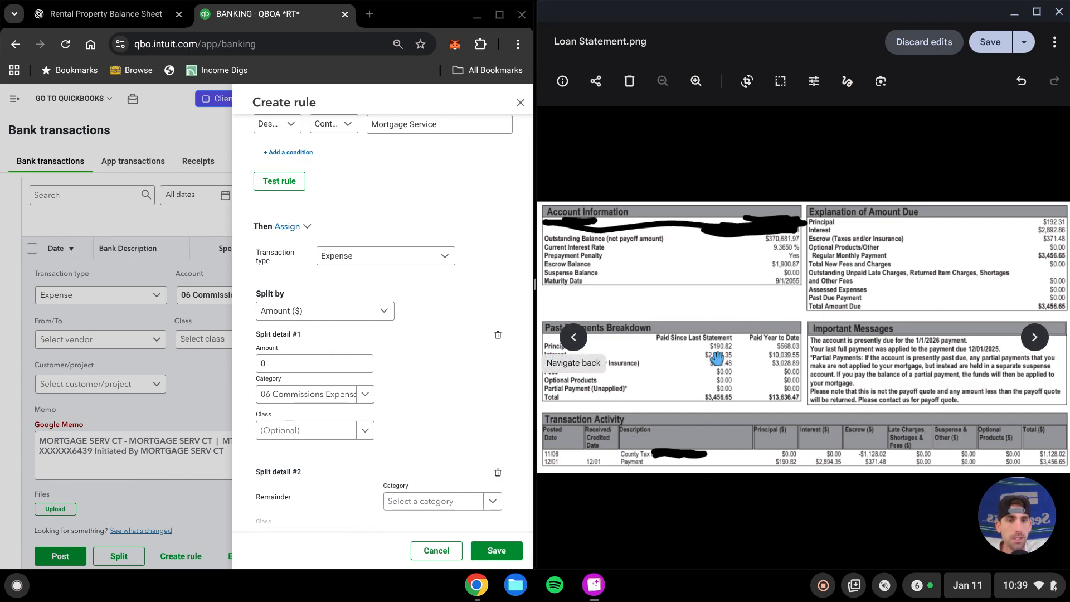
left_click(294, 362)
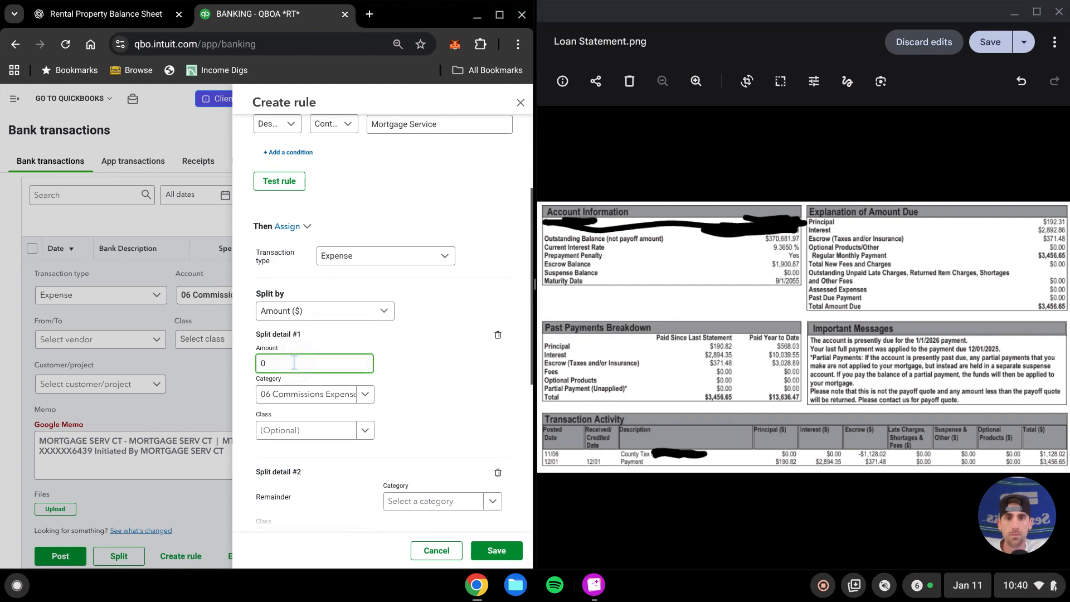
key("BackSpace")
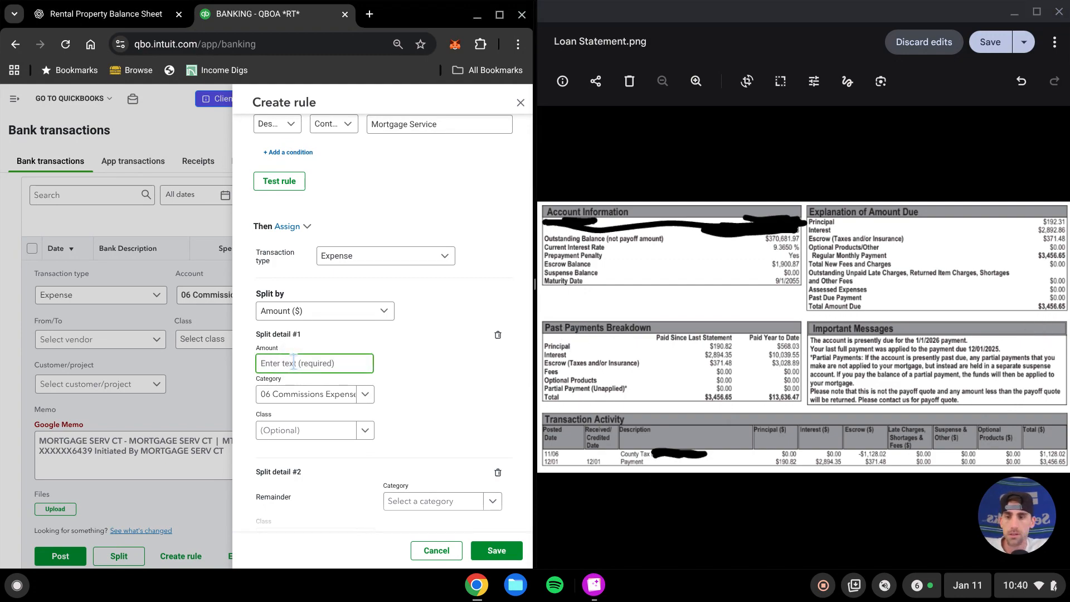
type("190.82")
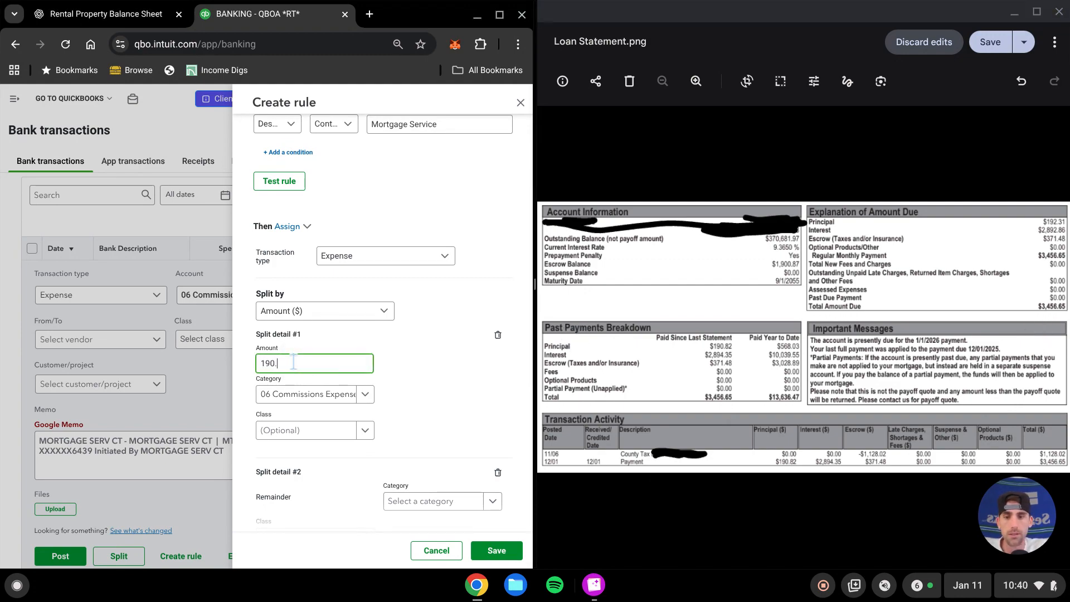
left_click(294, 397)
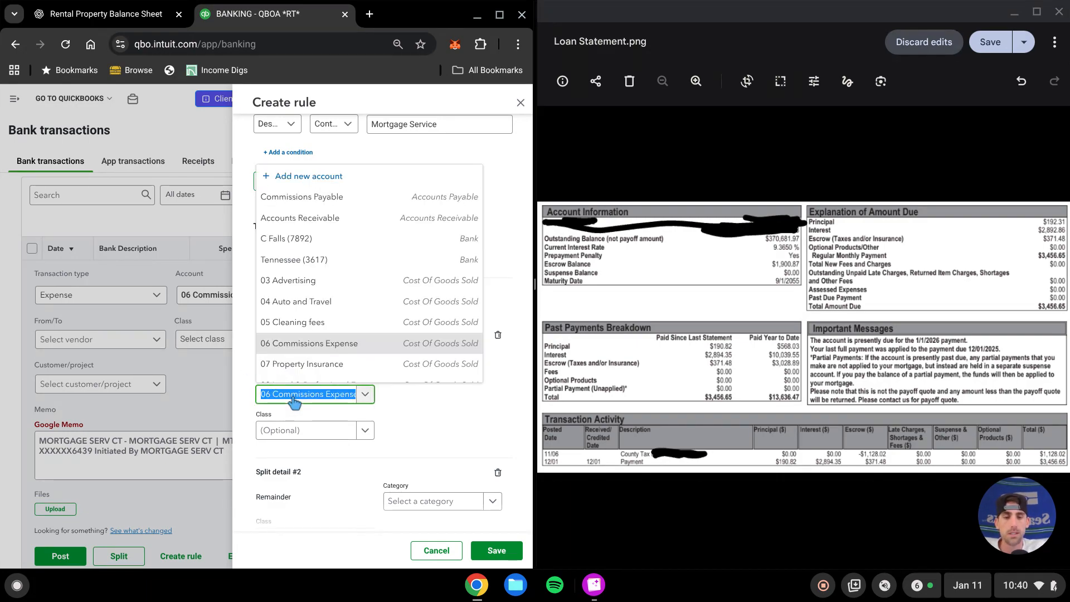
type("loan")
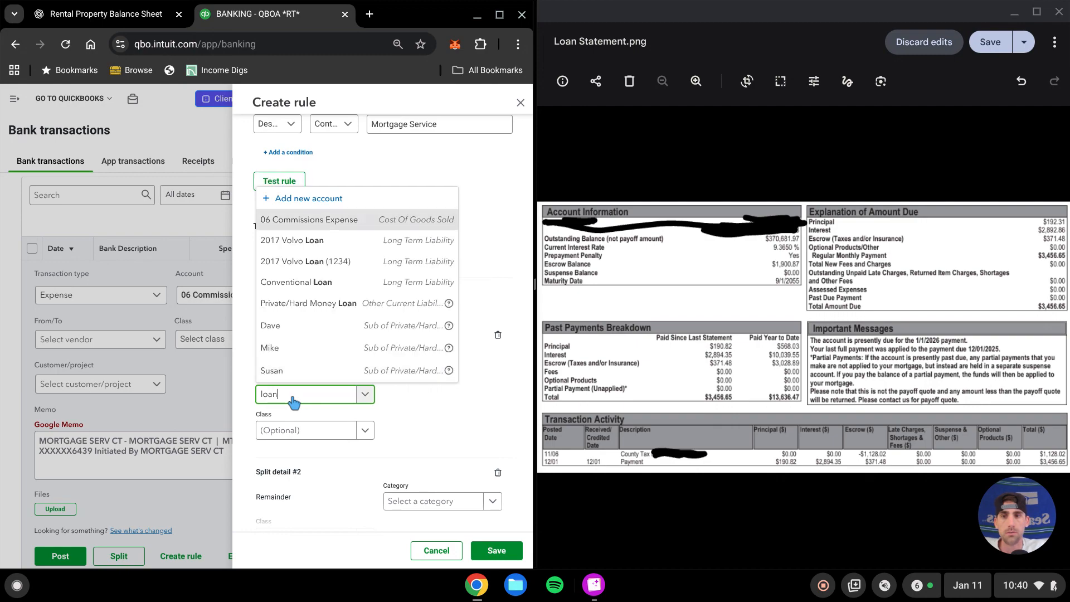
left_click(303, 286)
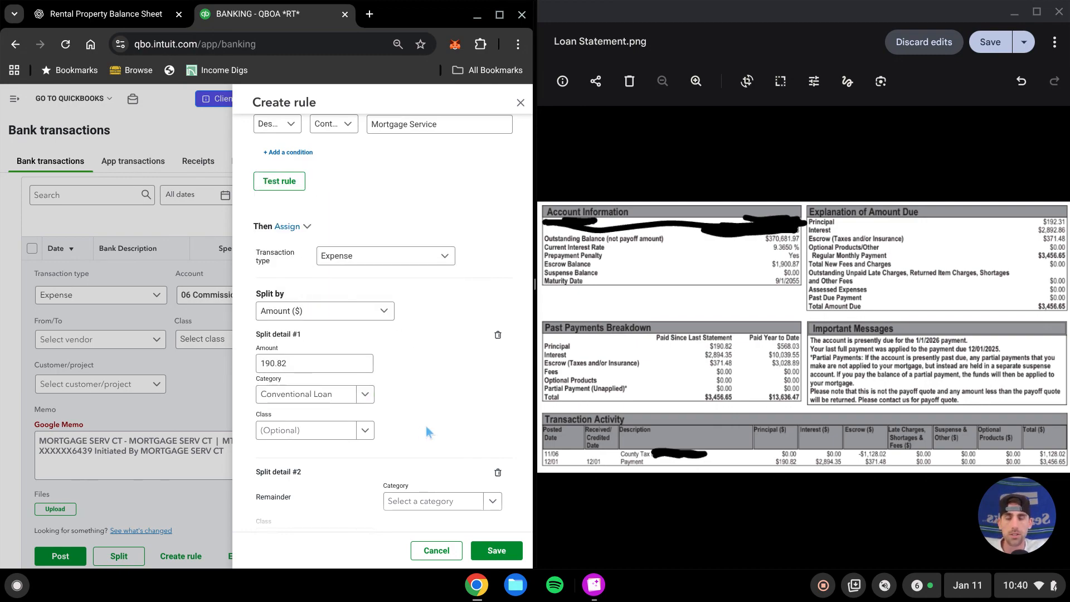
left_click(366, 430)
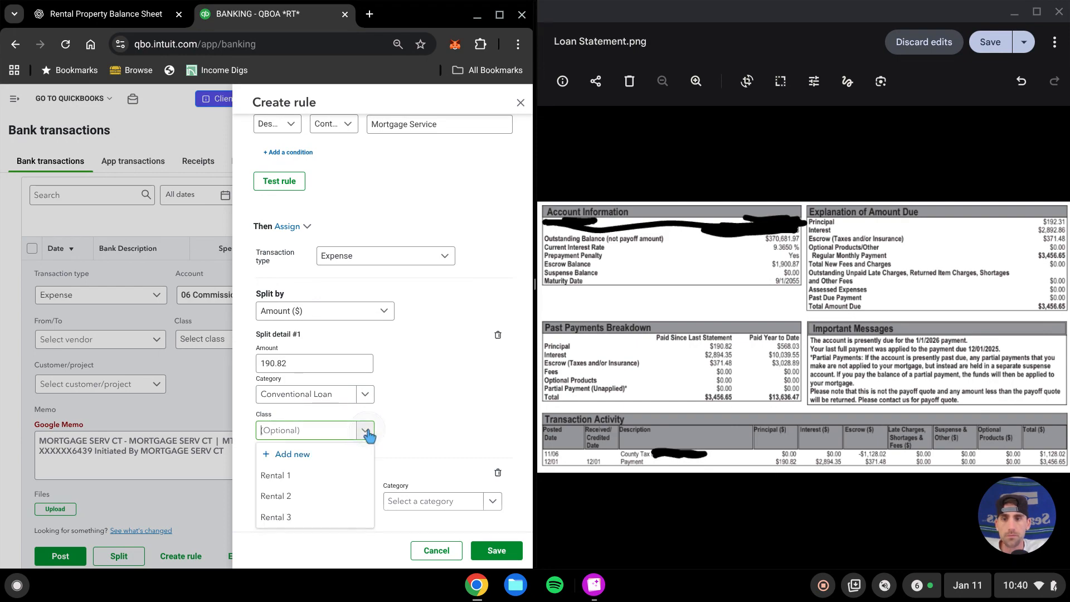
left_click(303, 479)
left_click(422, 420)
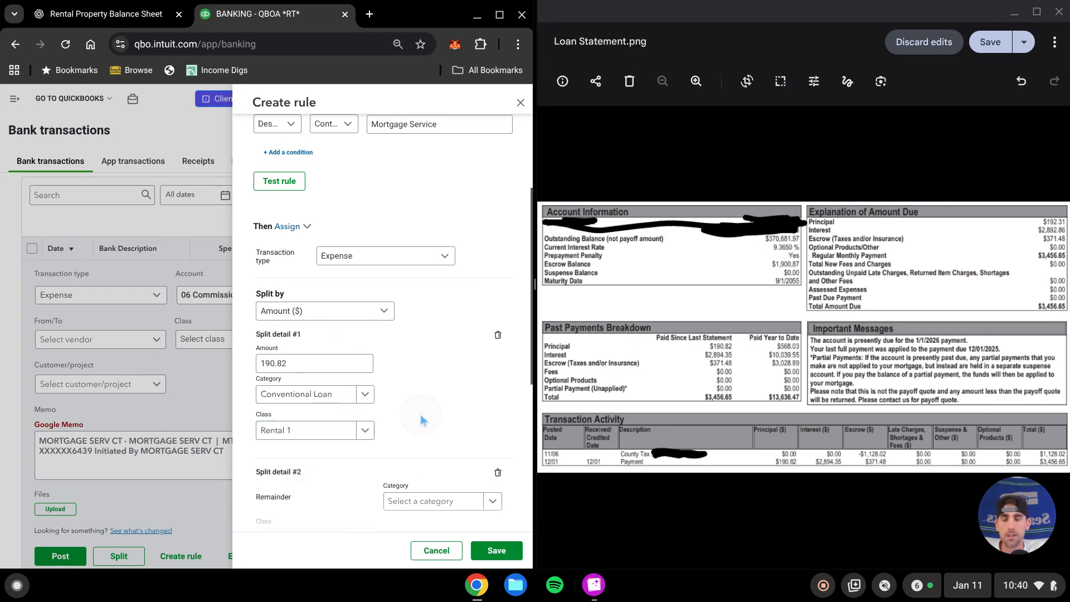
Assign the remainder split to the 09 Interest category and add a third split line
scroll(440, 349, "down", 2)
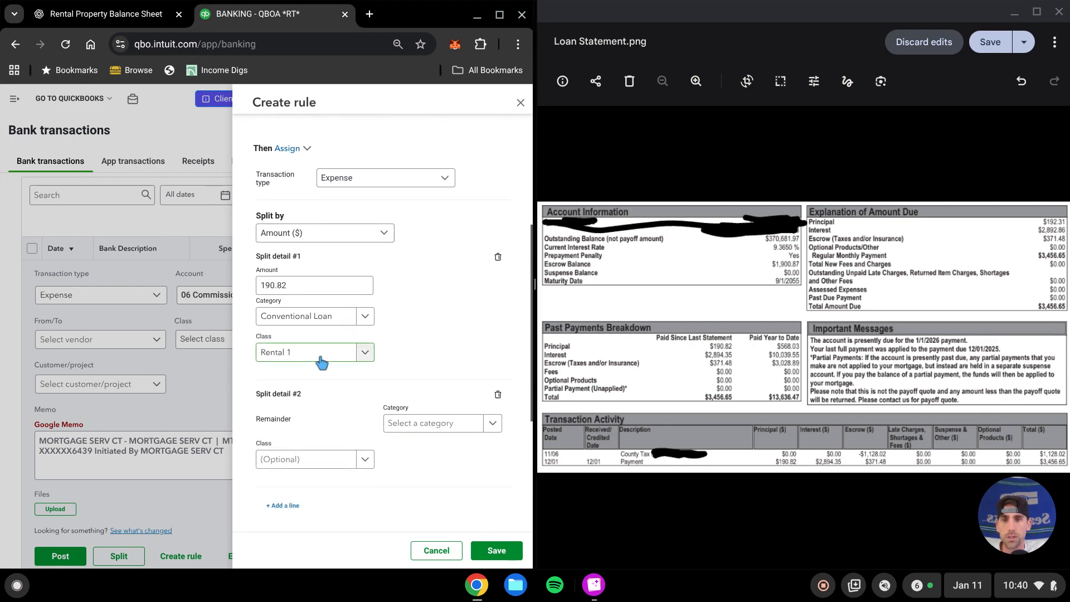
scroll(301, 462, "down", 2)
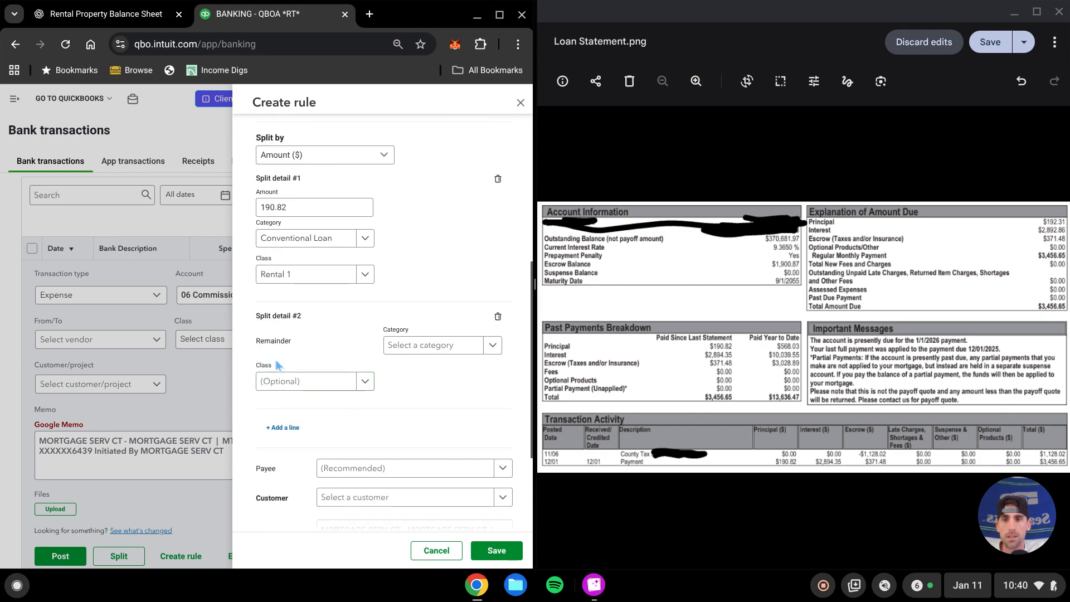
left_click(428, 348)
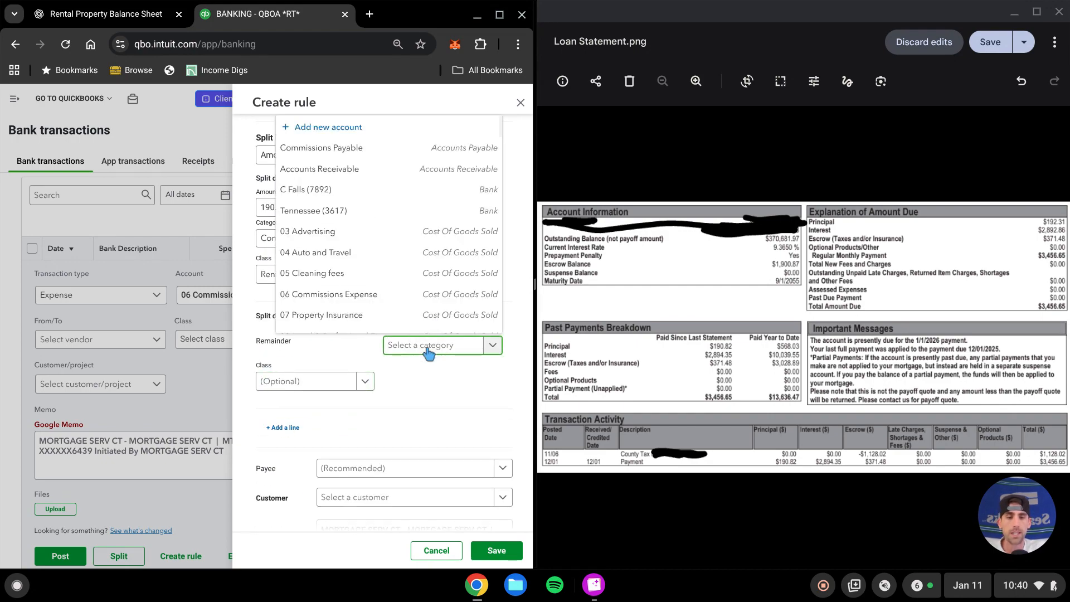
type("int")
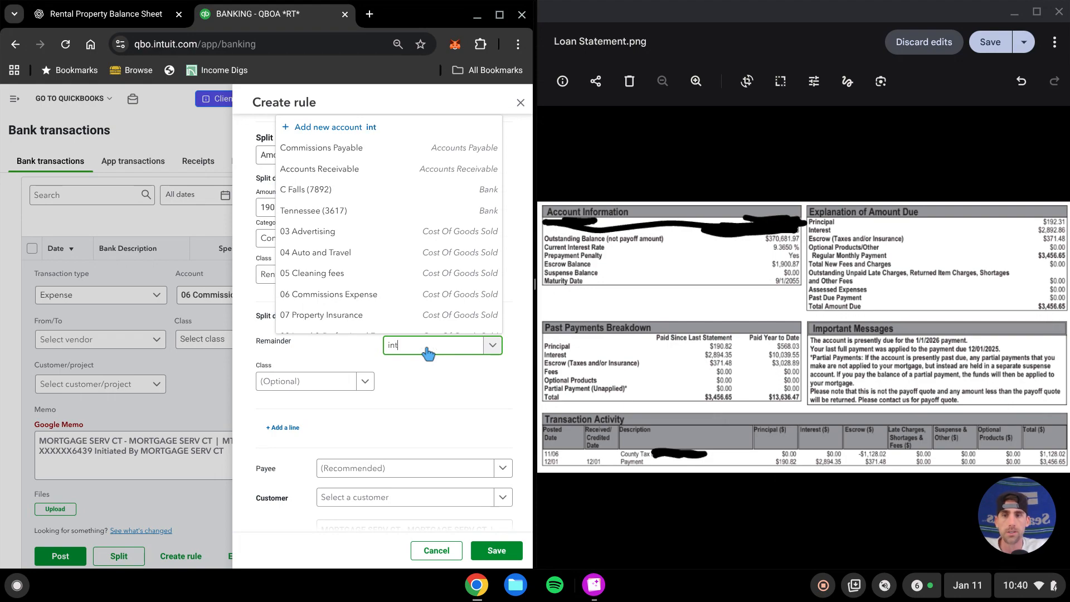
left_click(379, 284)
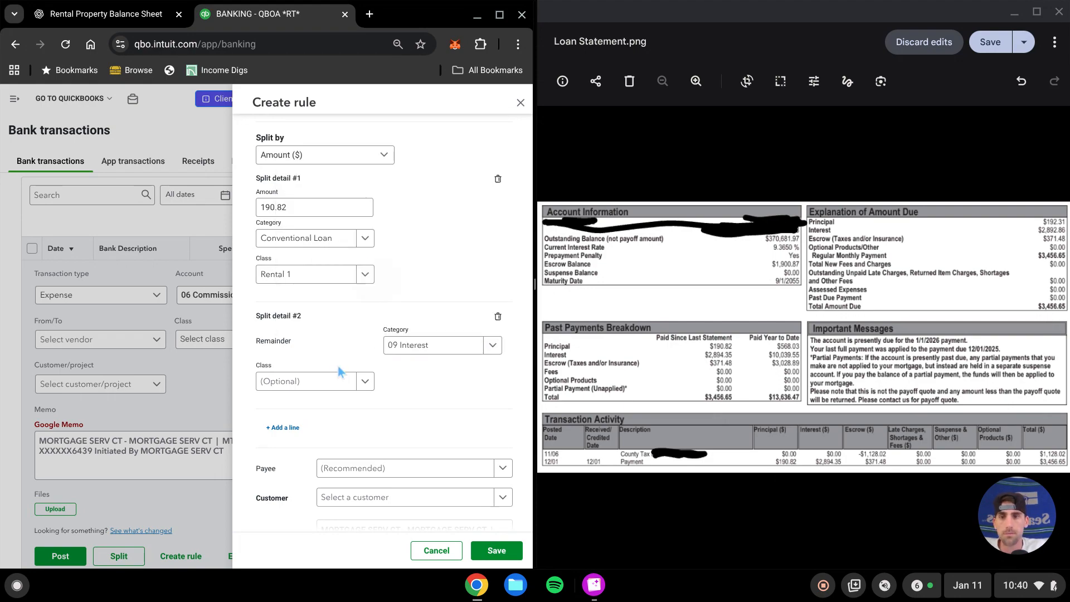
left_click(275, 427)
Set the second split's amount to 2894.35 and its class to Rental 1
scroll(415, 313, "up", 4)
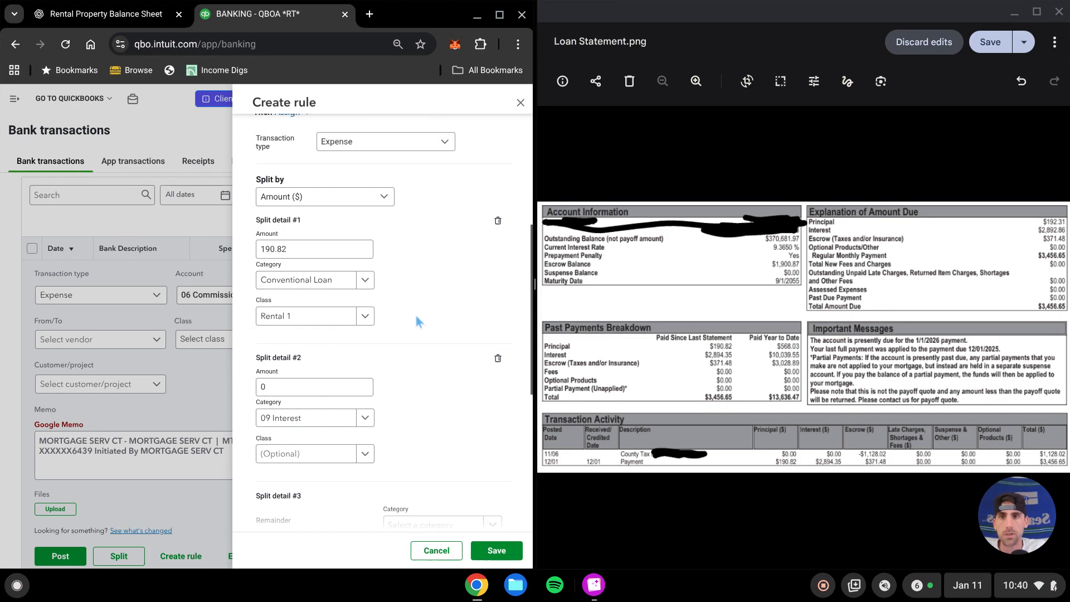
scroll(379, 278, "down", 2)
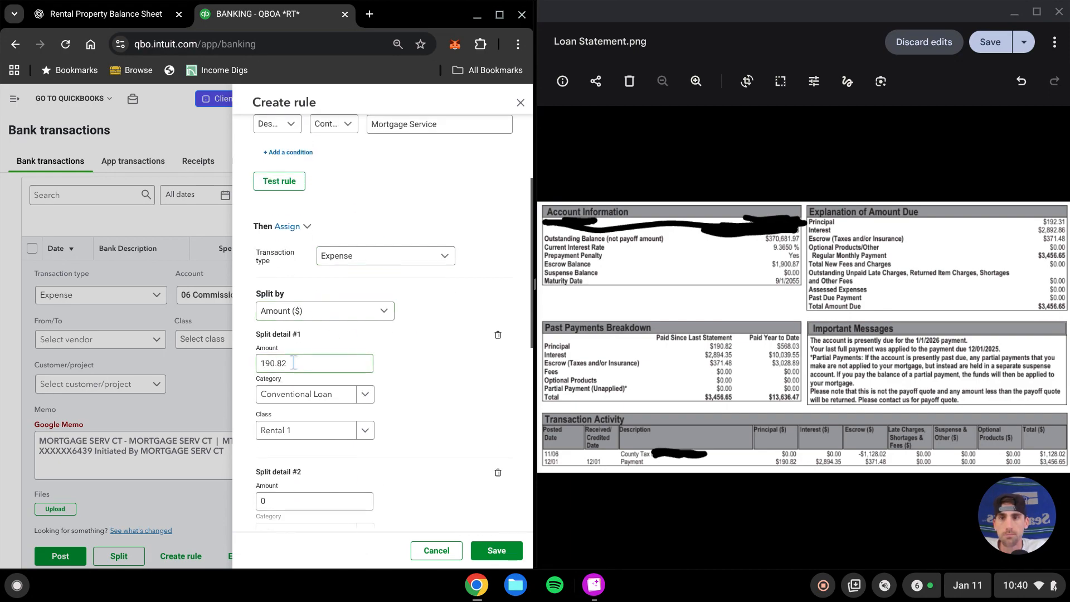
scroll(399, 349, "down", 5)
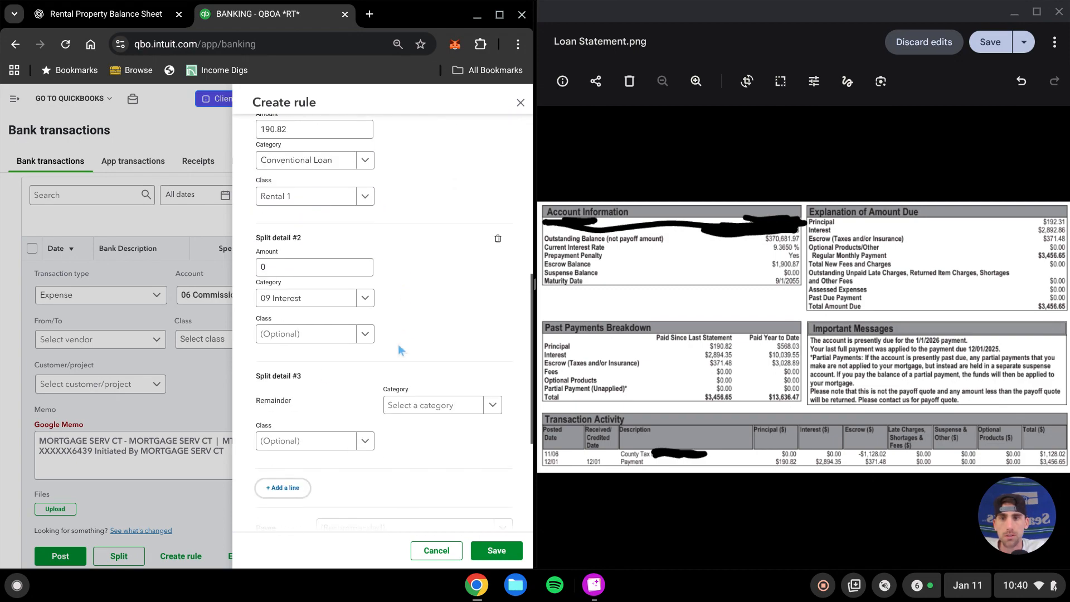
left_click(294, 267)
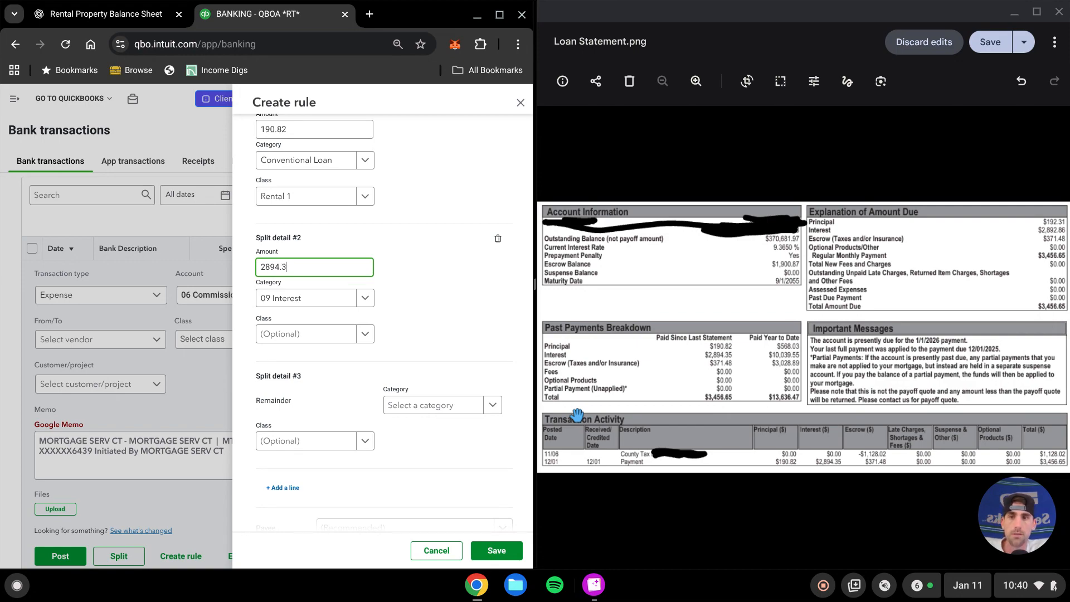
type("5")
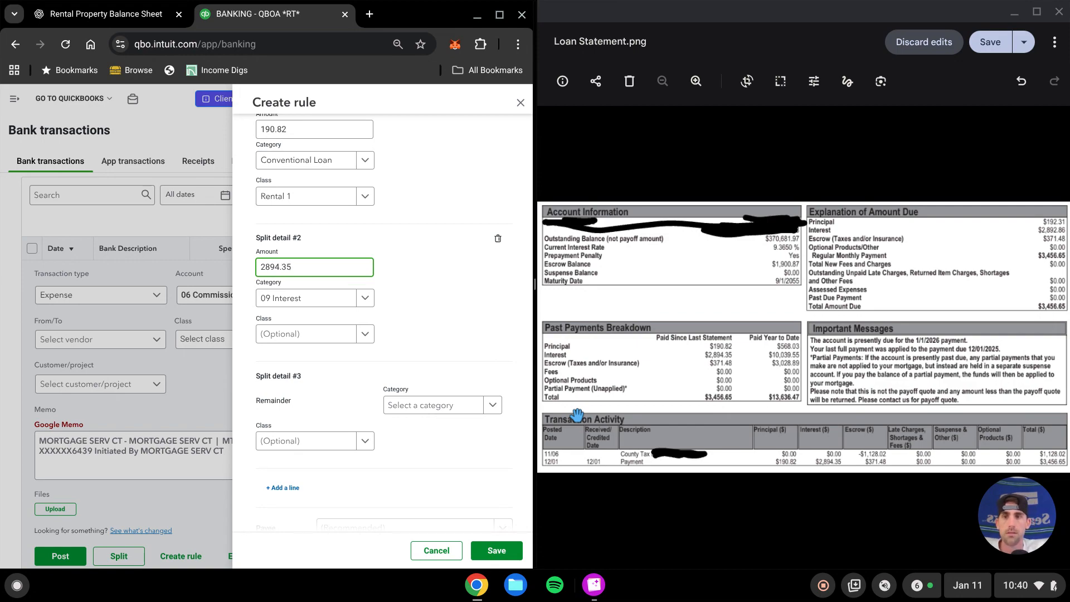
left_click(365, 334)
left_click(312, 381)
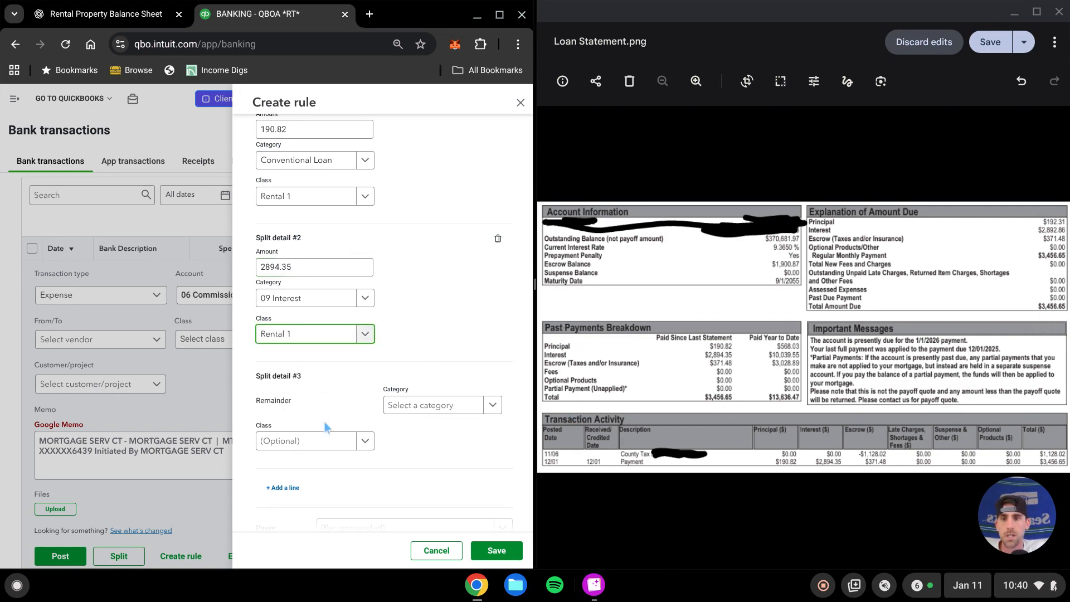
Assign the third, remainder split to Tax & Insurance Escrow with class Rental 1
left_click(462, 405)
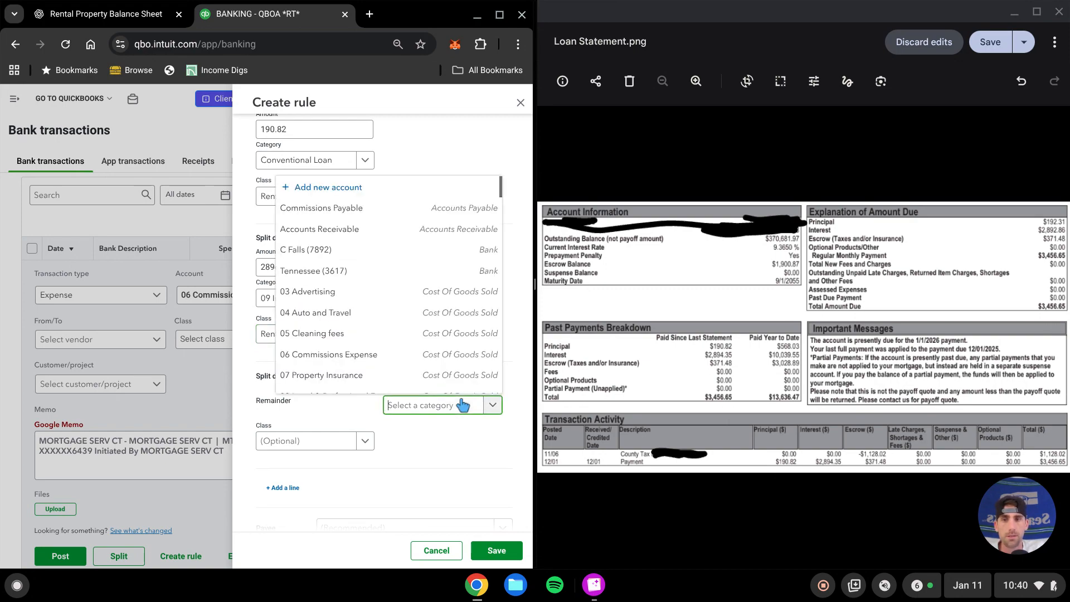
type("tax")
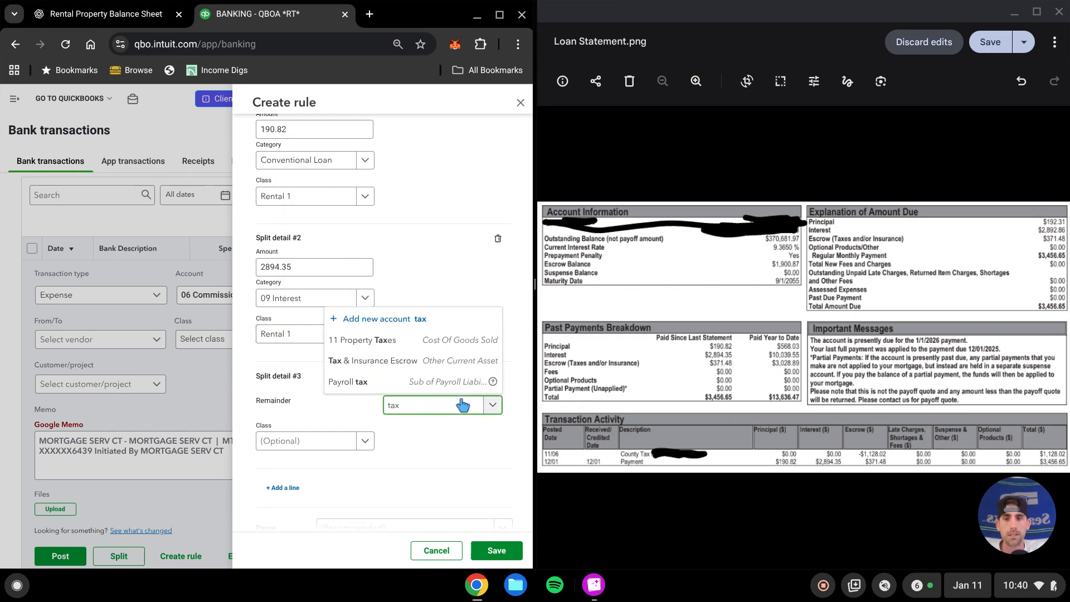
left_click(444, 361)
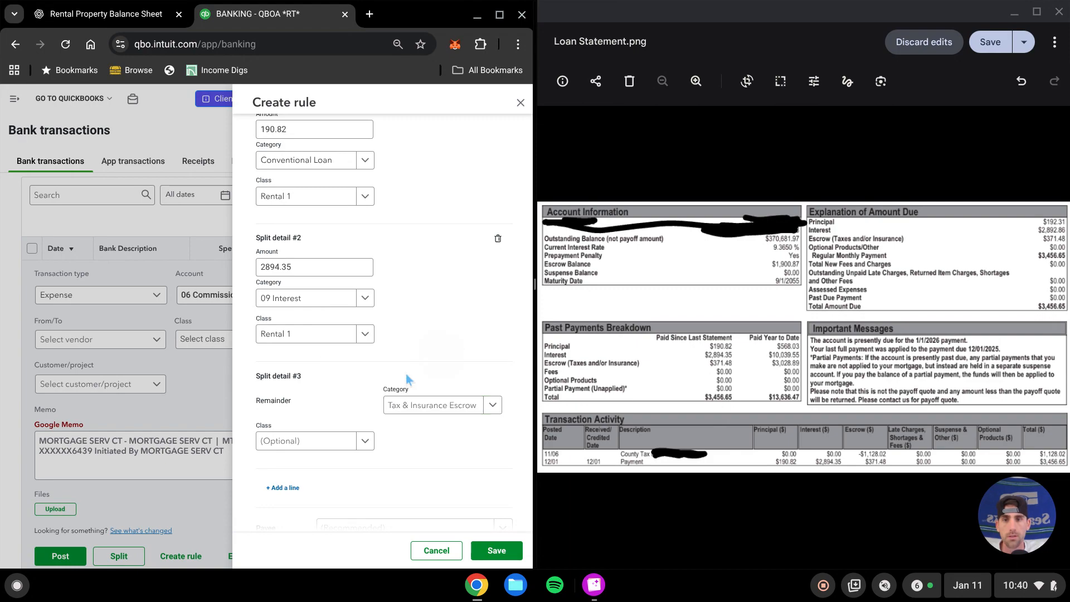
left_click(364, 441)
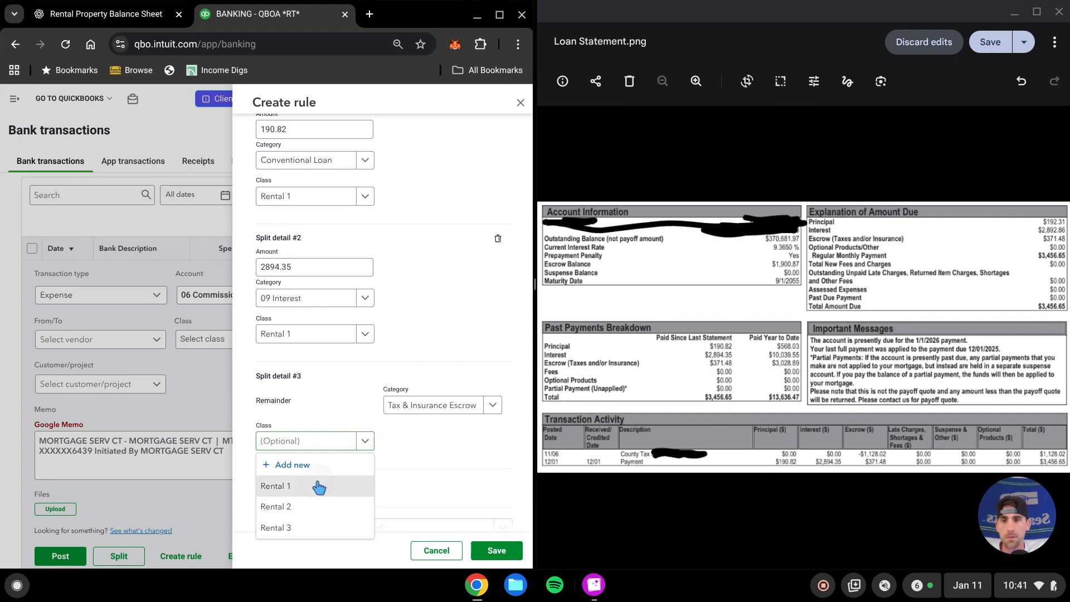
left_click(326, 485)
Set the rule's payee to ABC Title
scroll(434, 460, "down", 4)
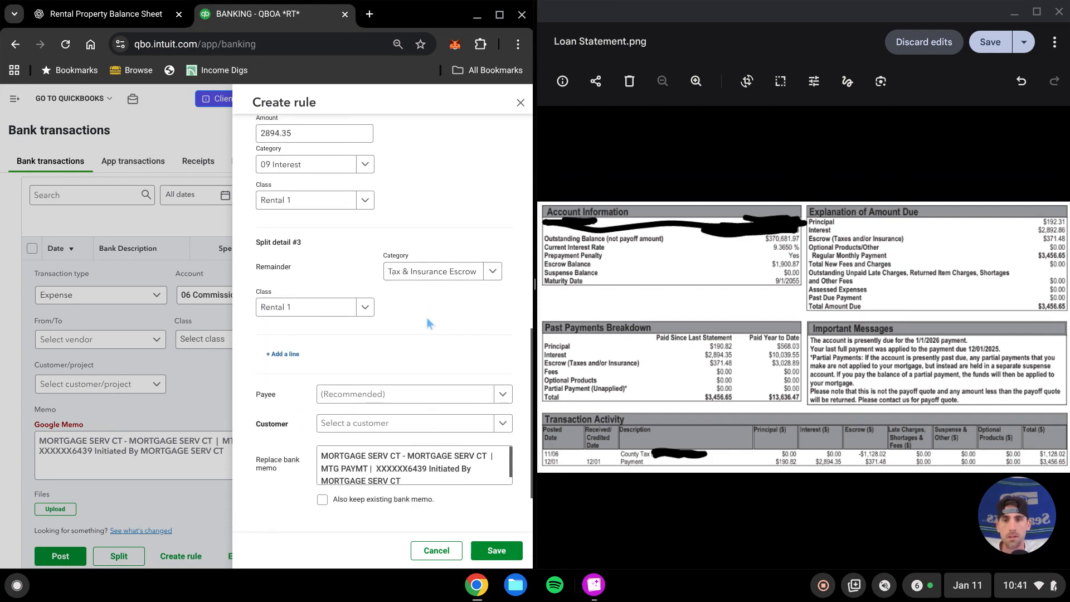
left_click(380, 318)
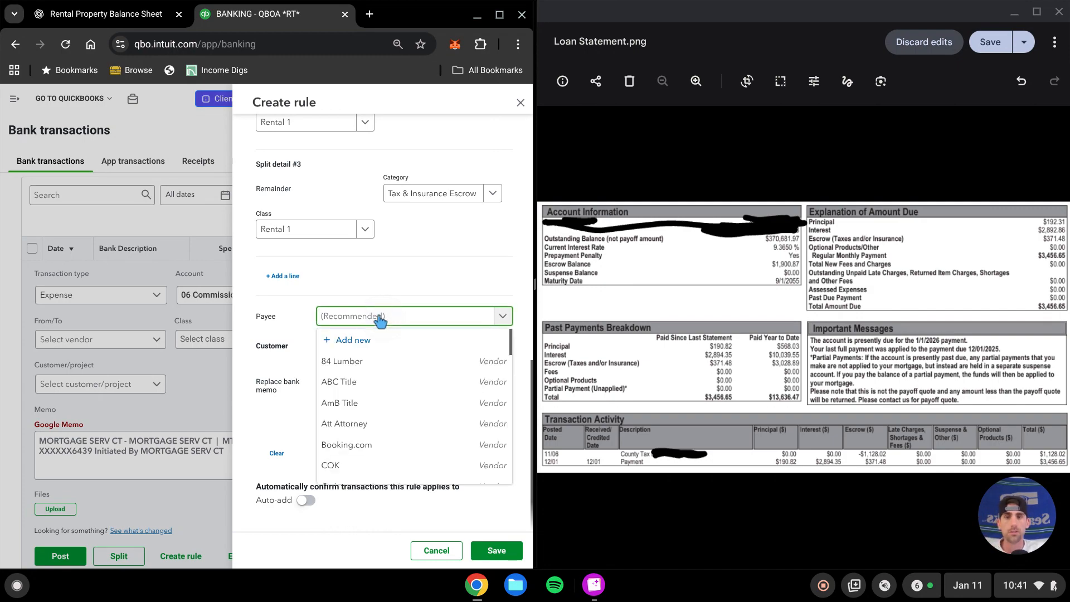
left_click(348, 382)
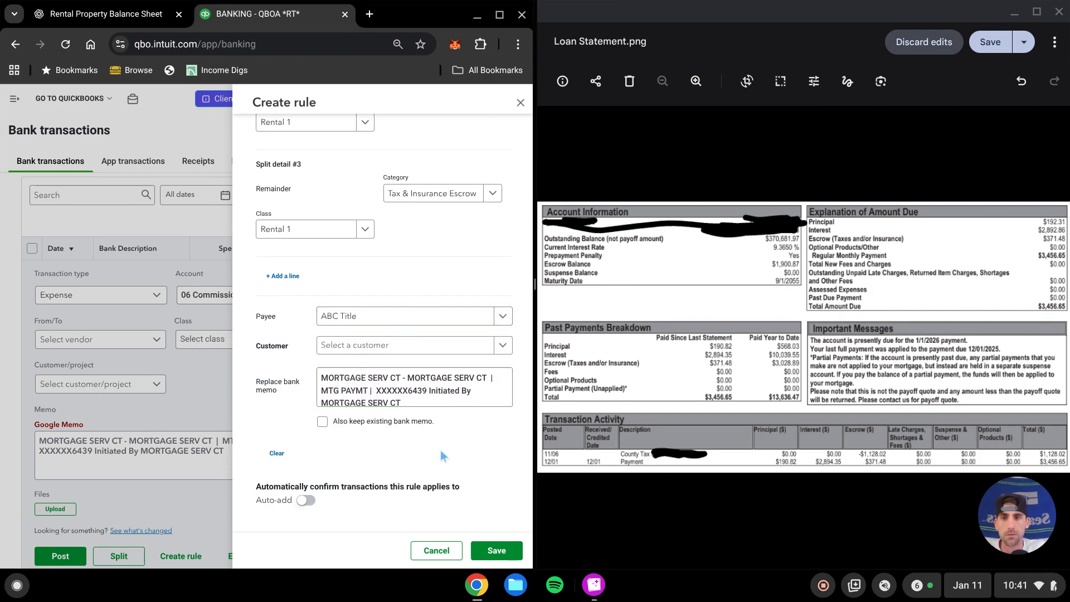
Review which bank accounts the rule applies to and save the Mortgage payment rule
scroll(429, 380, "up", 7)
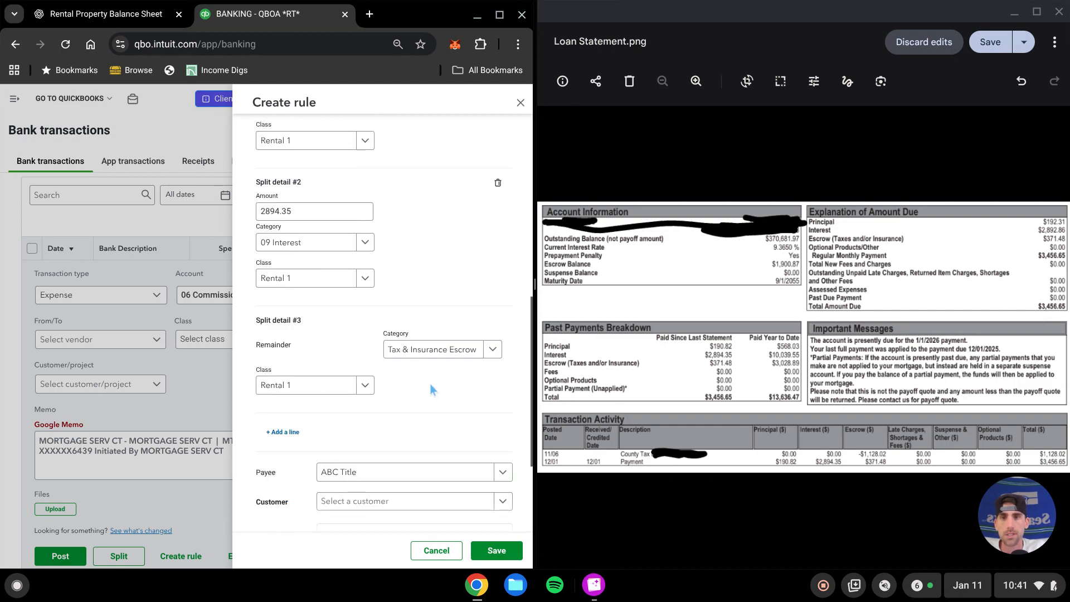
scroll(419, 396, "up", 4)
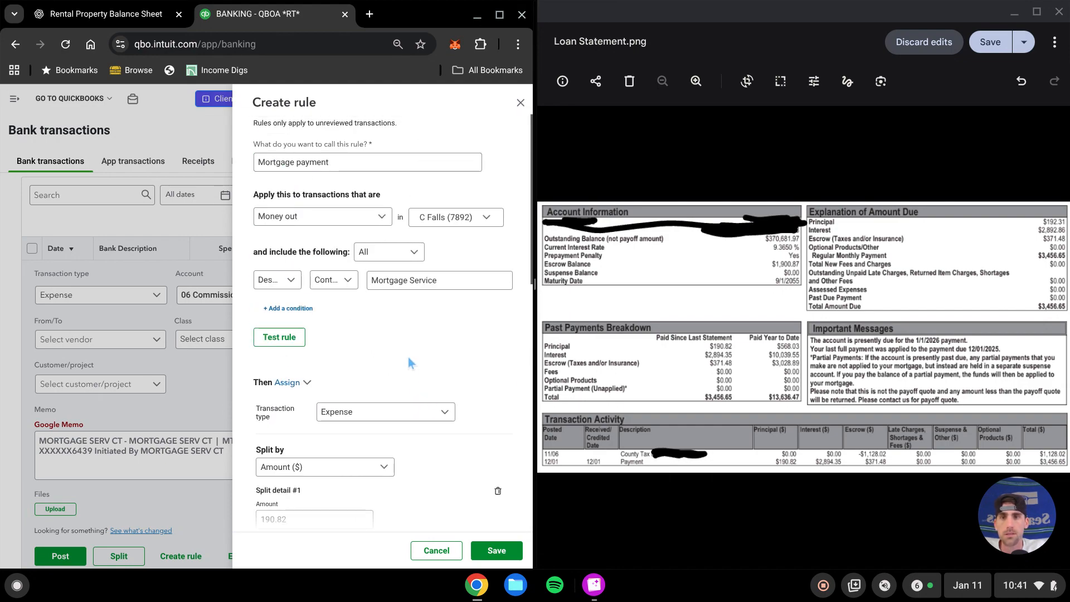
left_click(484, 217)
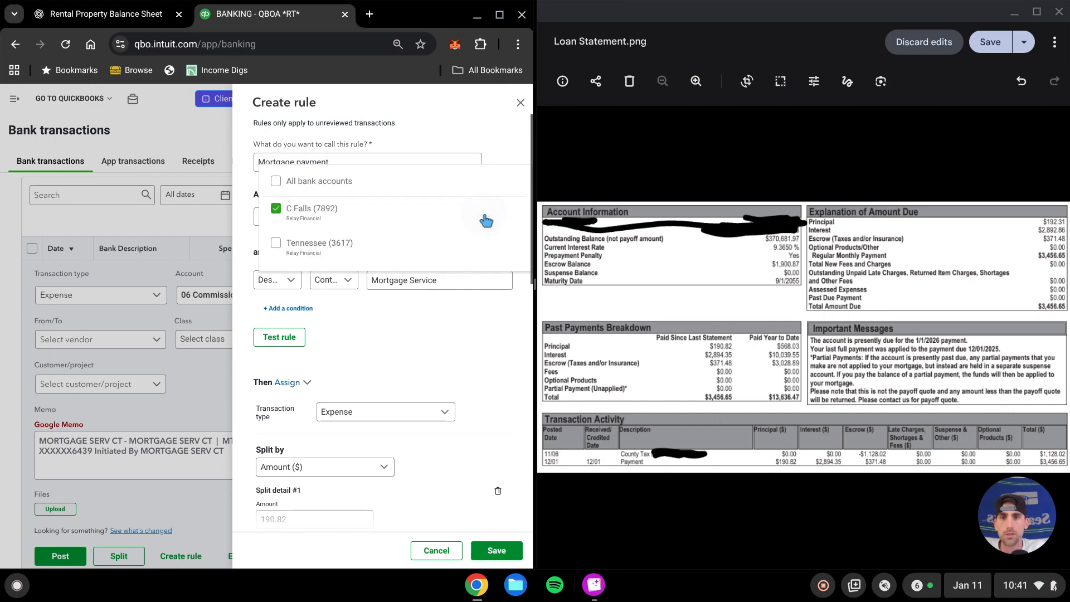
left_click(467, 341)
left_click(488, 552)
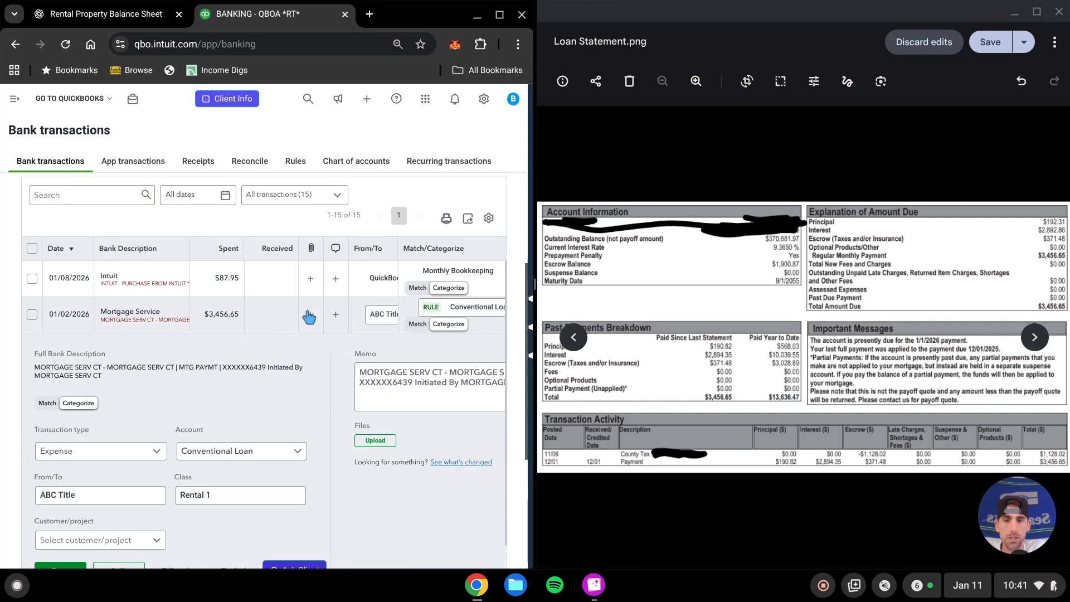
Open the split for the 01/02/2026 Mortgage Service transaction and split and post it
scroll(273, 277, "down", 2)
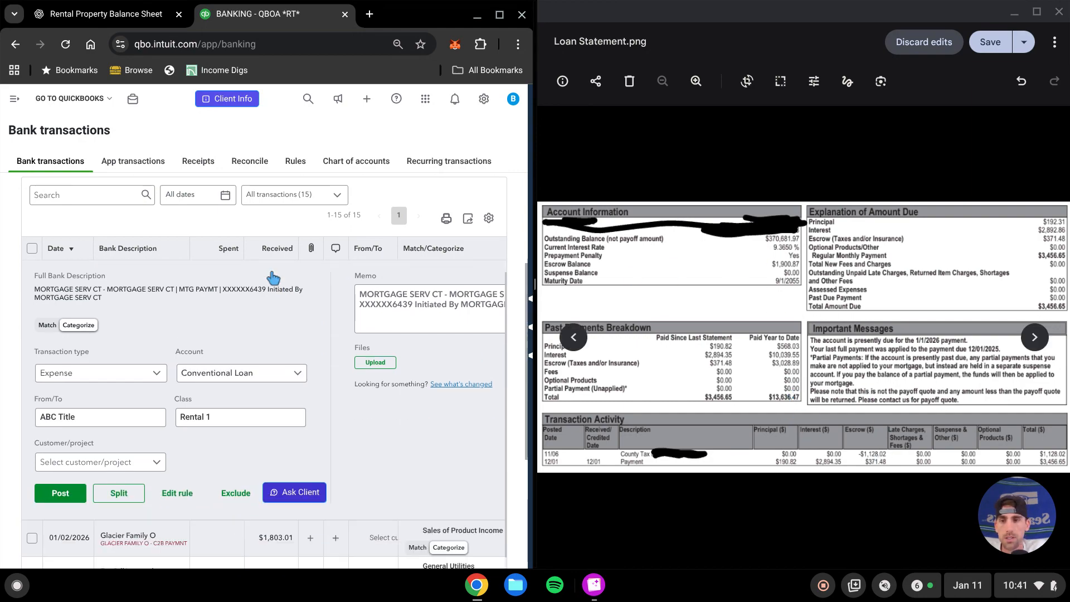
left_click(118, 493)
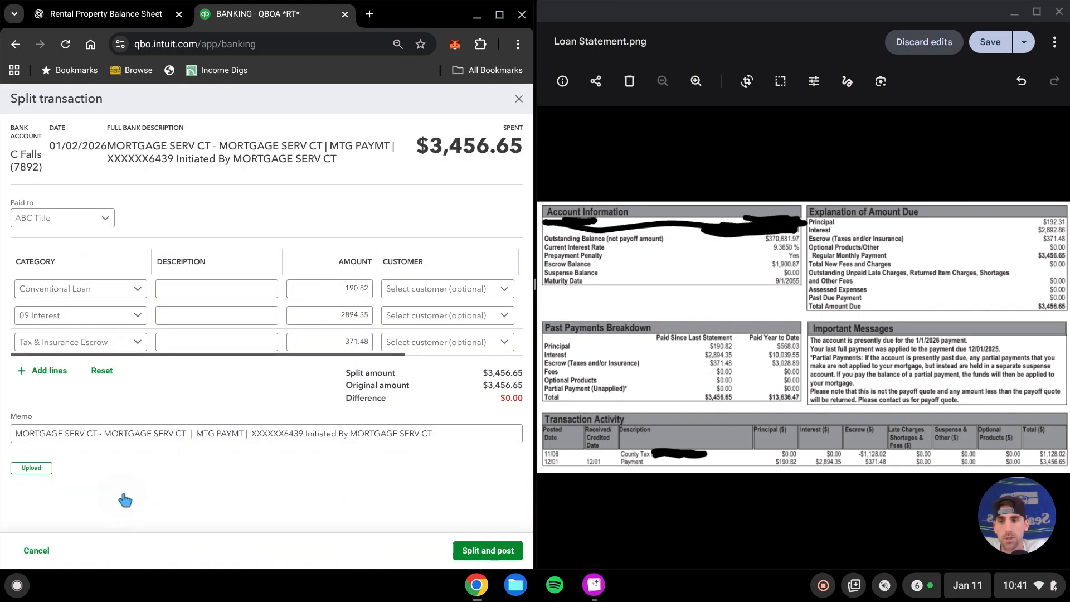
left_click(238, 289)
left_click(313, 209)
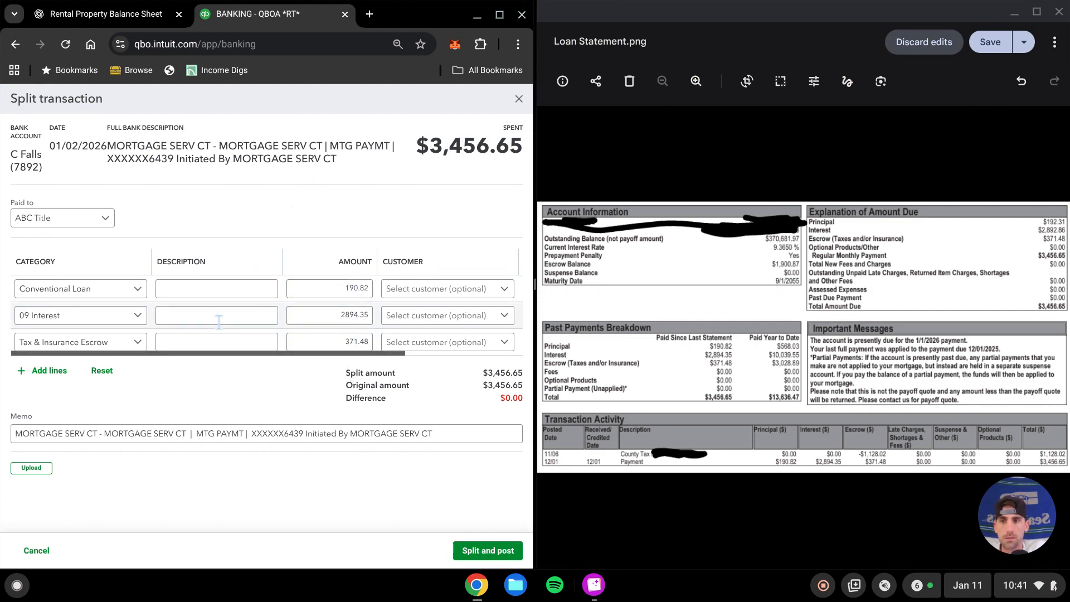
left_click(488, 551)
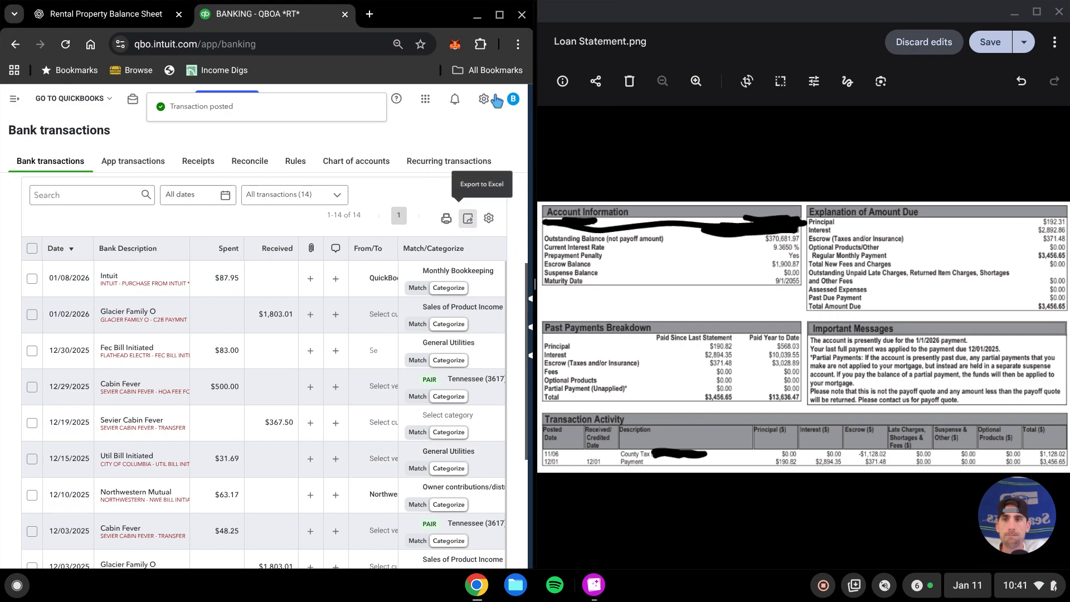
Open the Balance Sheet report from the standard reports
left_click(501, 14)
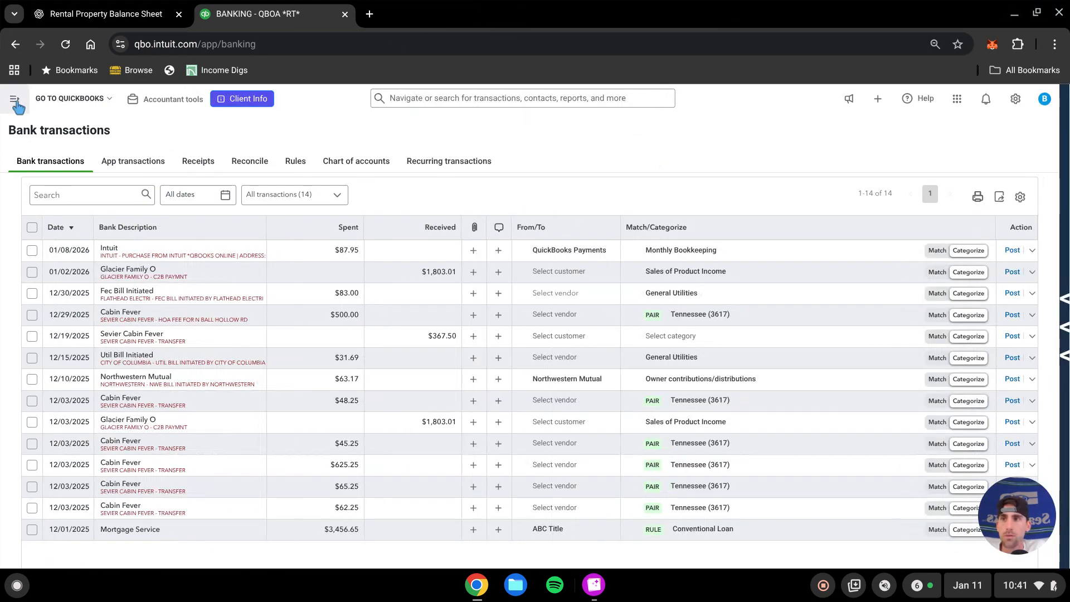
left_click(15, 100)
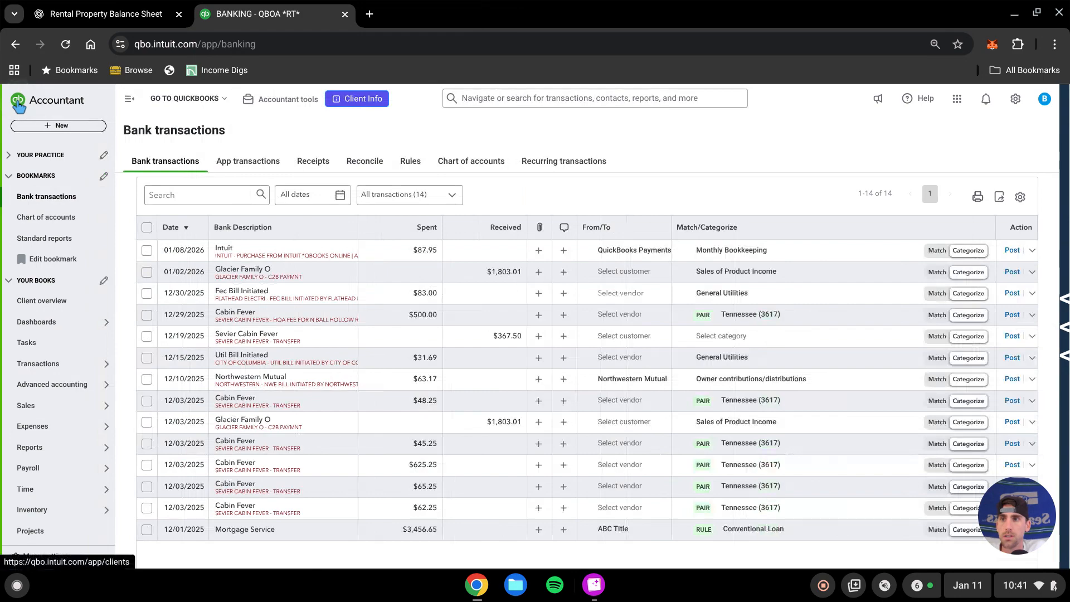
left_click(54, 240)
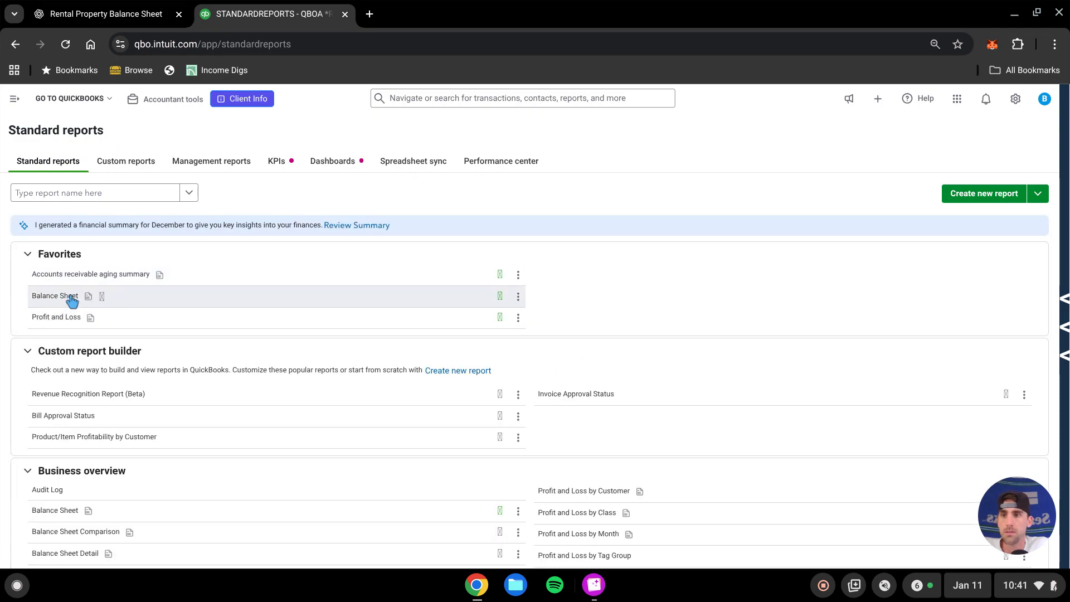
left_click(72, 300)
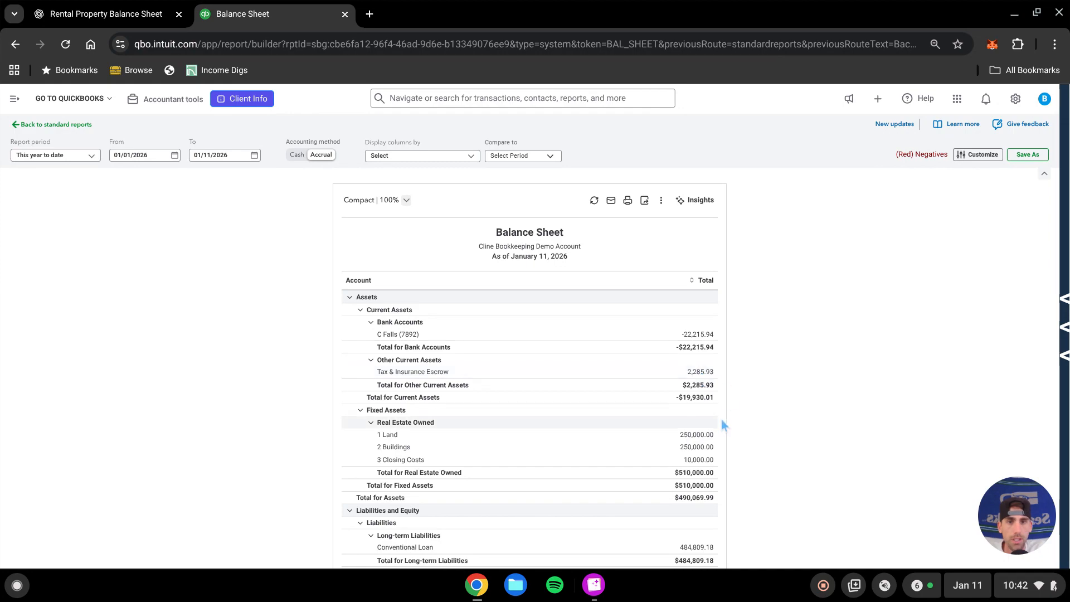
Go to the posted bank transactions and undo the posted Mortgage Service transaction
left_click(595, 584)
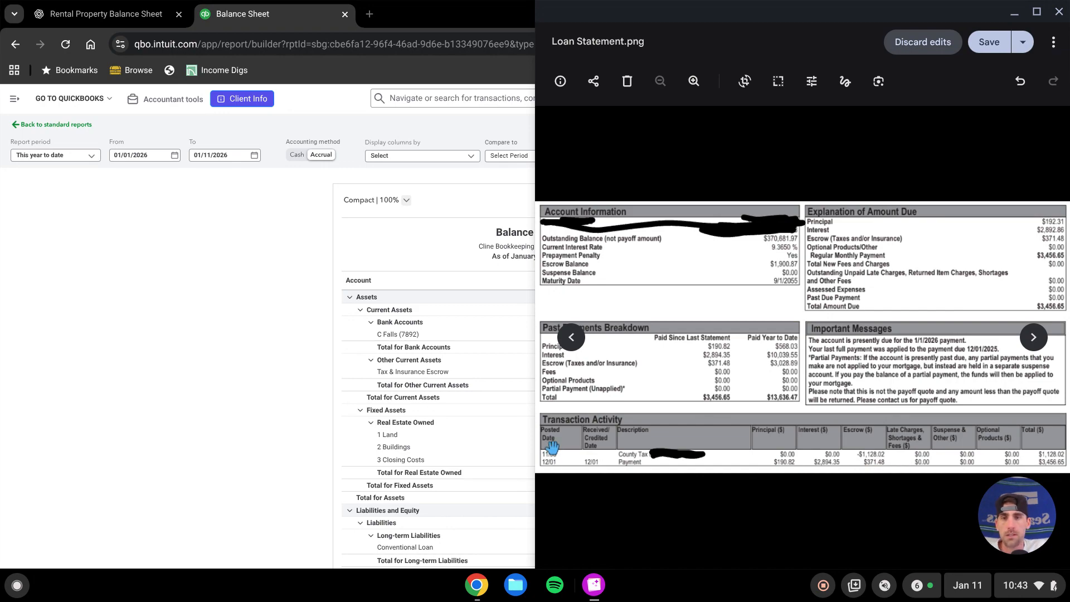
left_click(14, 99)
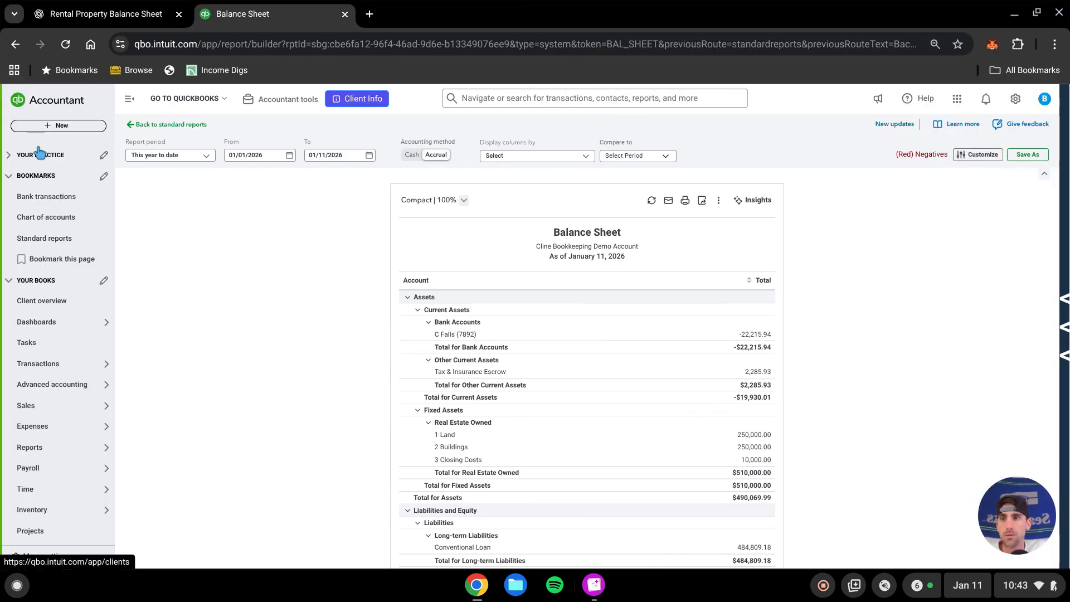
left_click(51, 199)
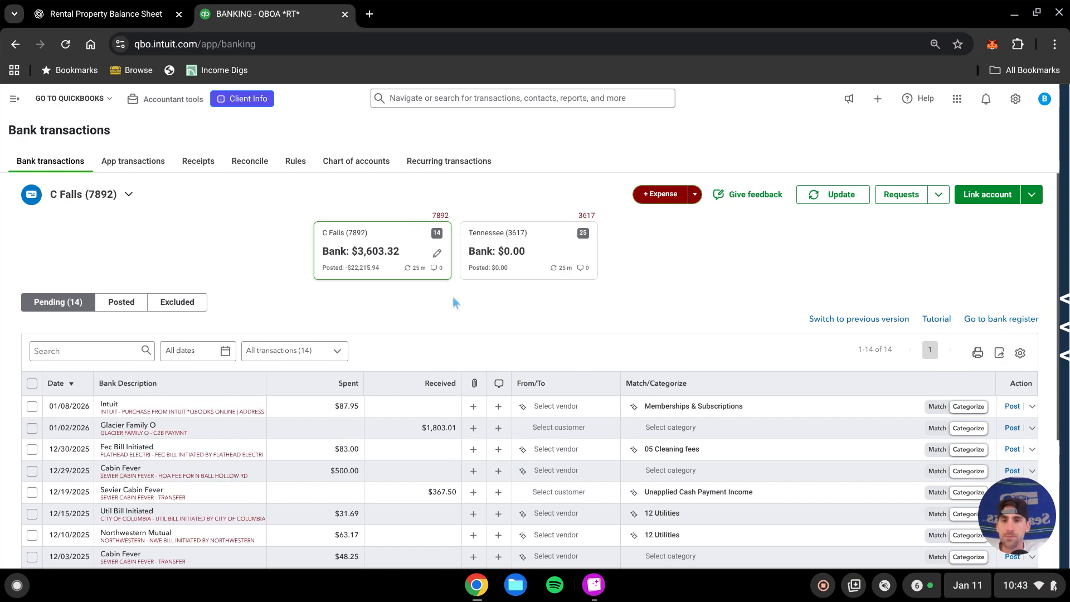
scroll(453, 302, "down", 2)
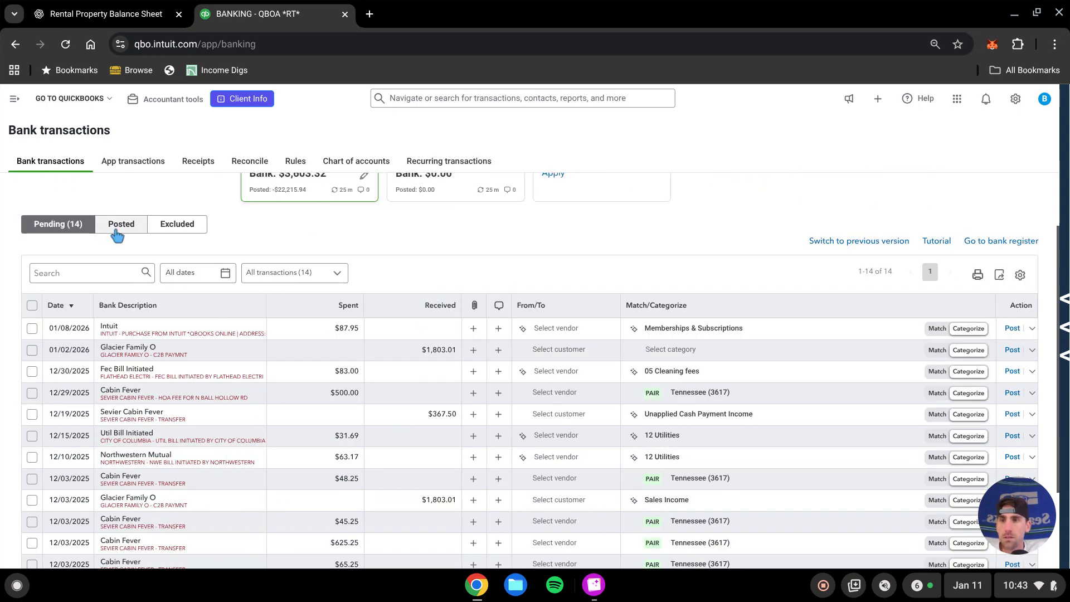
left_click(117, 226)
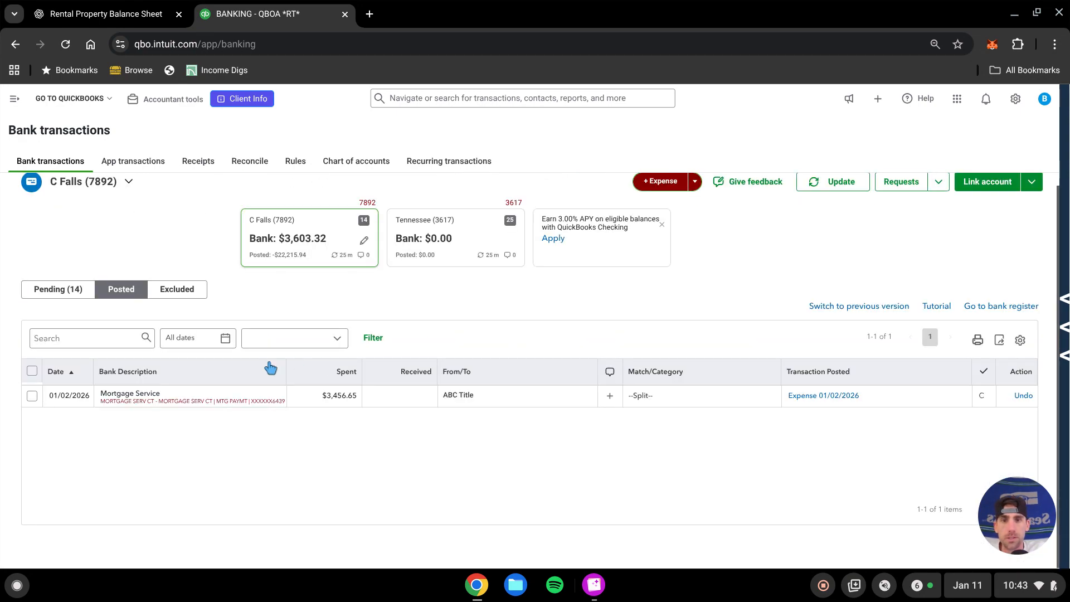
left_click(1024, 396)
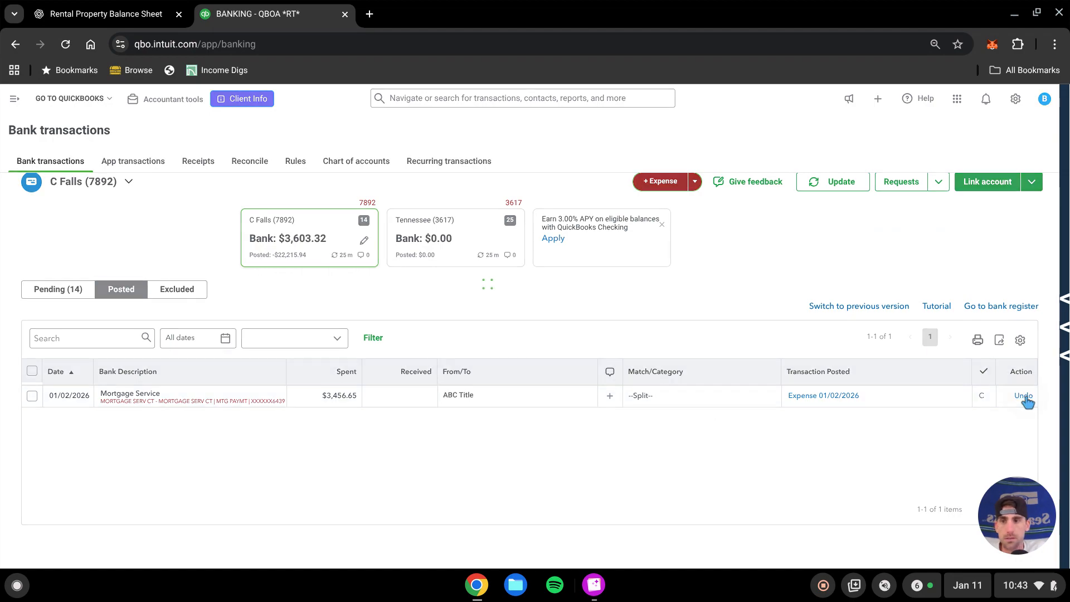
Reopen the split for the pending Mortgage Service transaction and add two more split lines
left_click(73, 294)
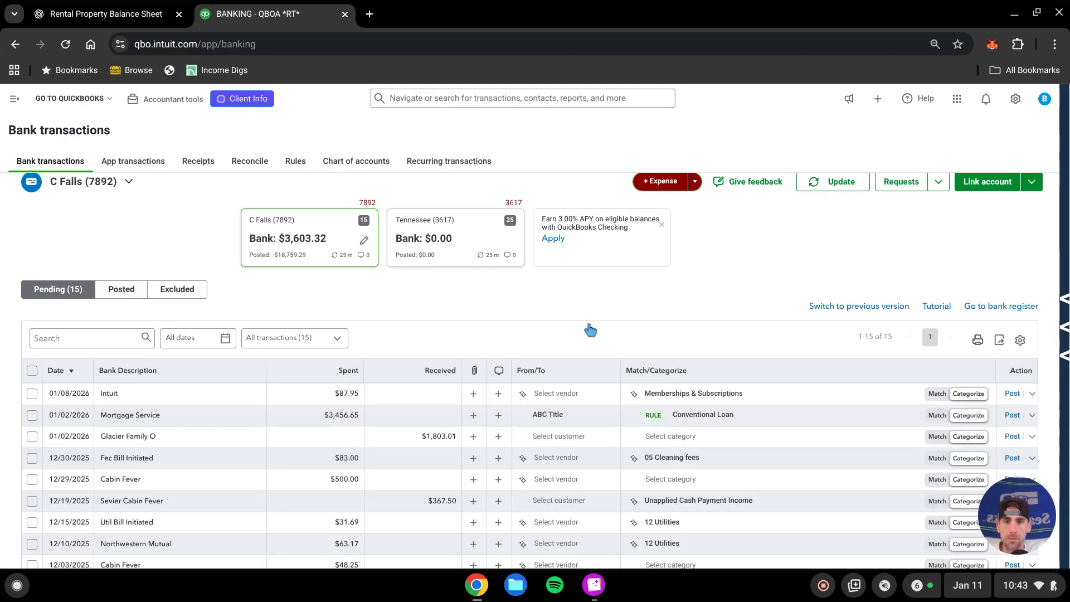
scroll(590, 330, "down", 2)
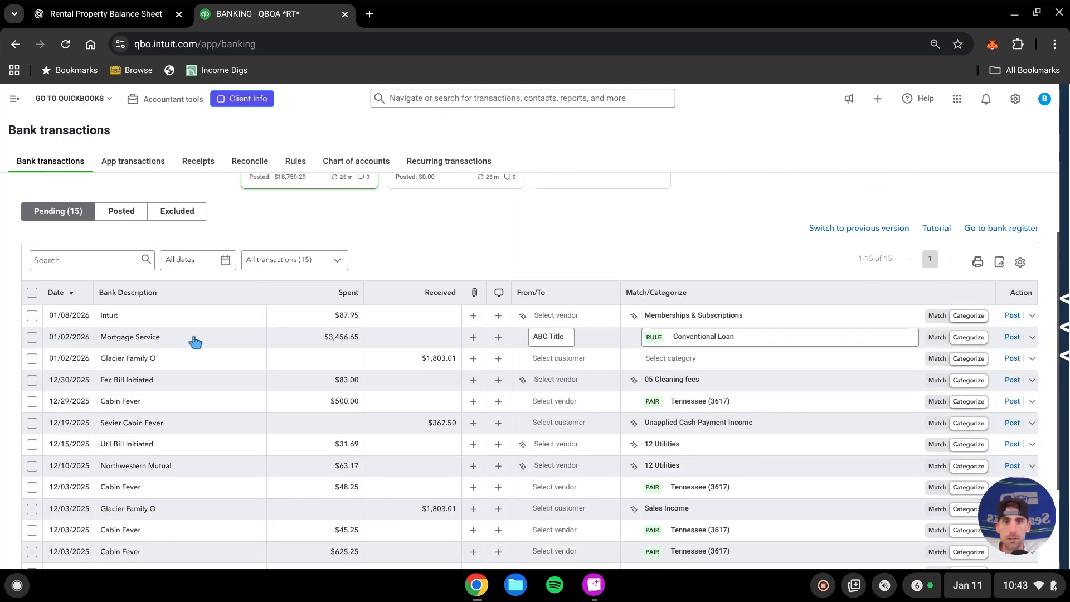
left_click(238, 345)
scroll(368, 289, "down", 2)
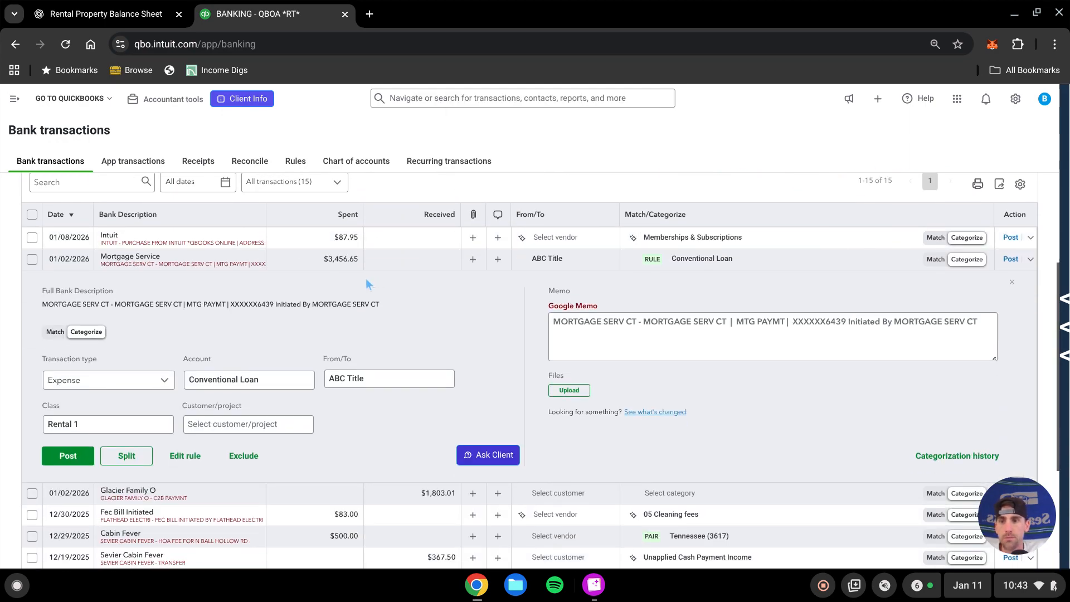
left_click(134, 459)
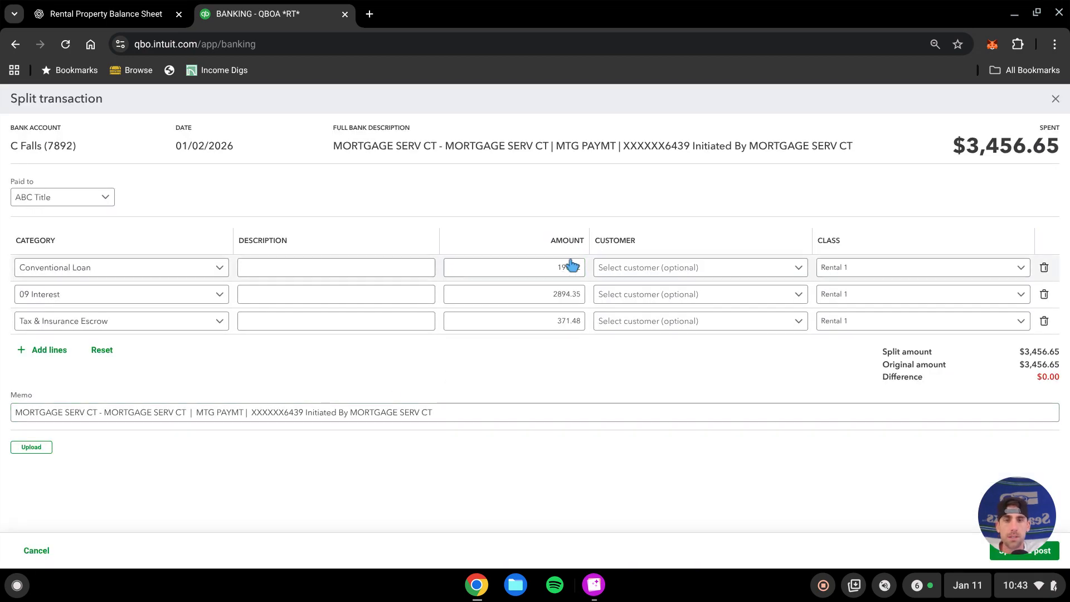
left_click(566, 323)
left_click(571, 357)
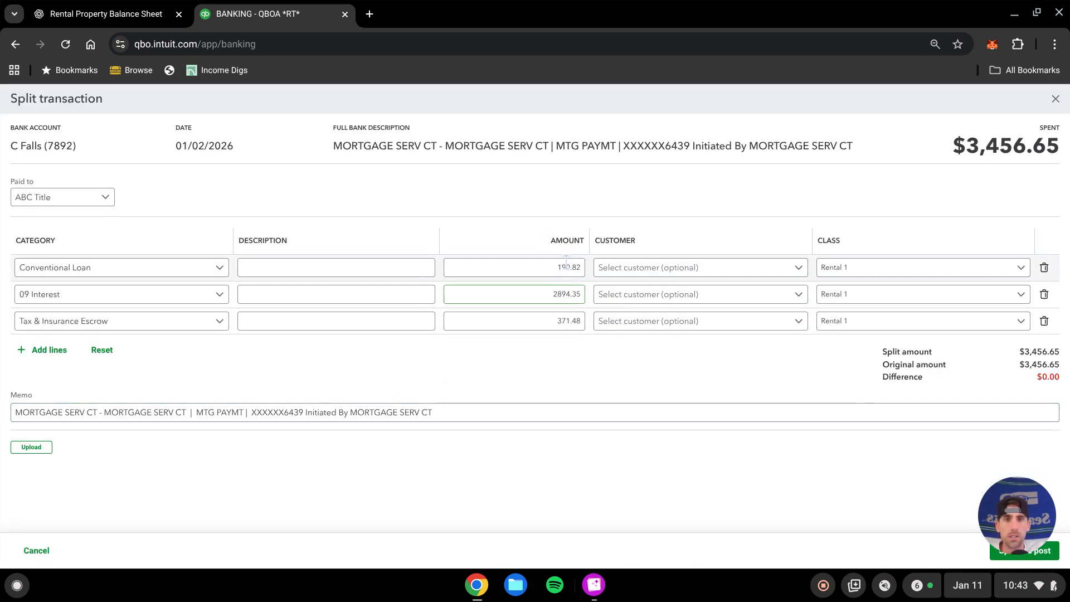
left_click(43, 351)
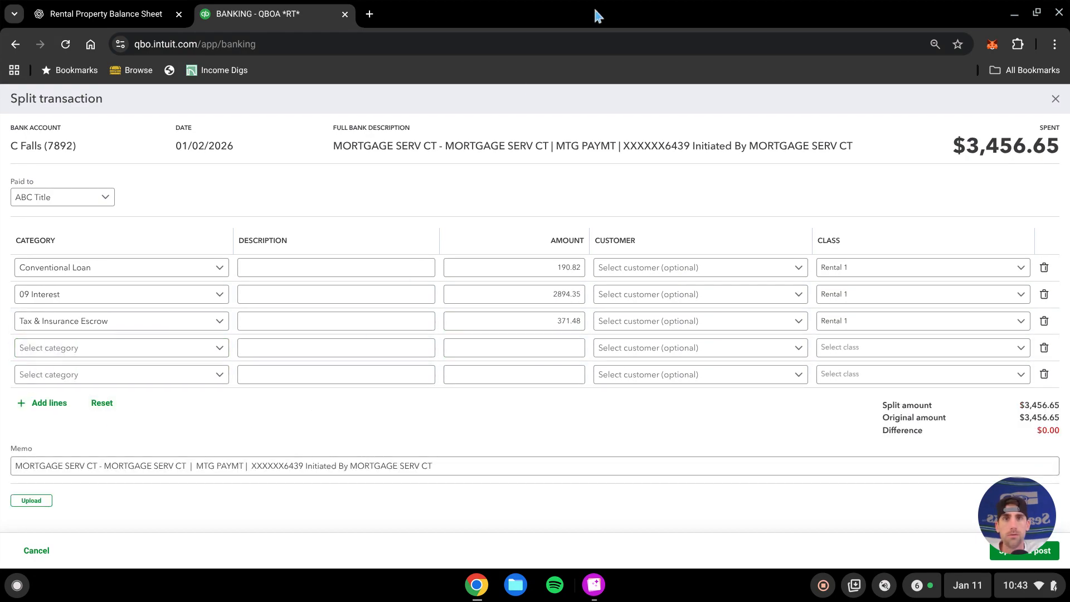
Assign the fourth split line to 11 Property Taxes with an amount of 1128.02
left_click_drag(594, 11, 2, 94)
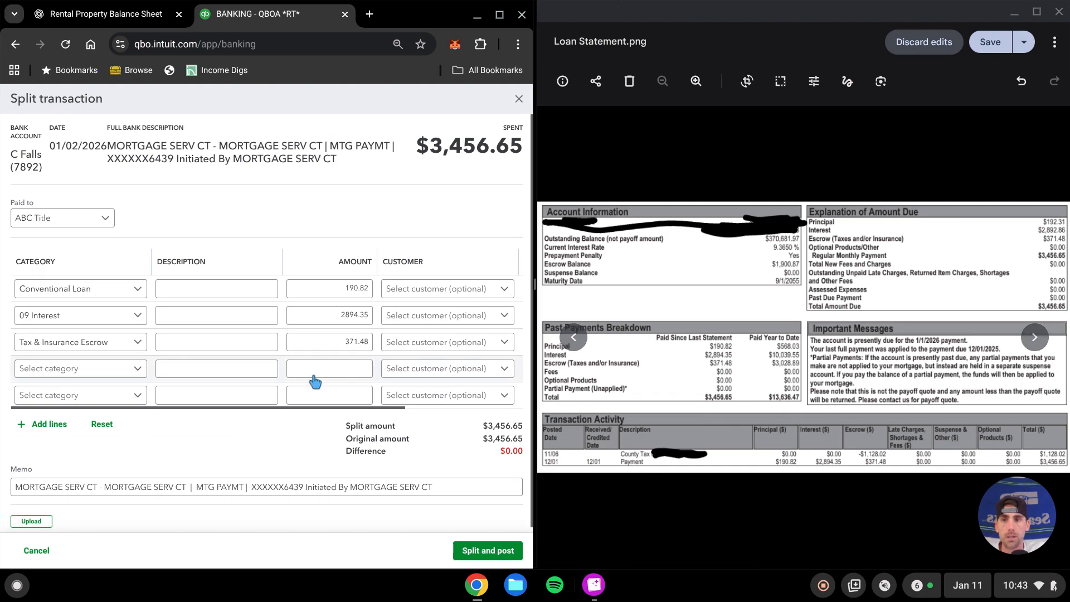
left_click(105, 375)
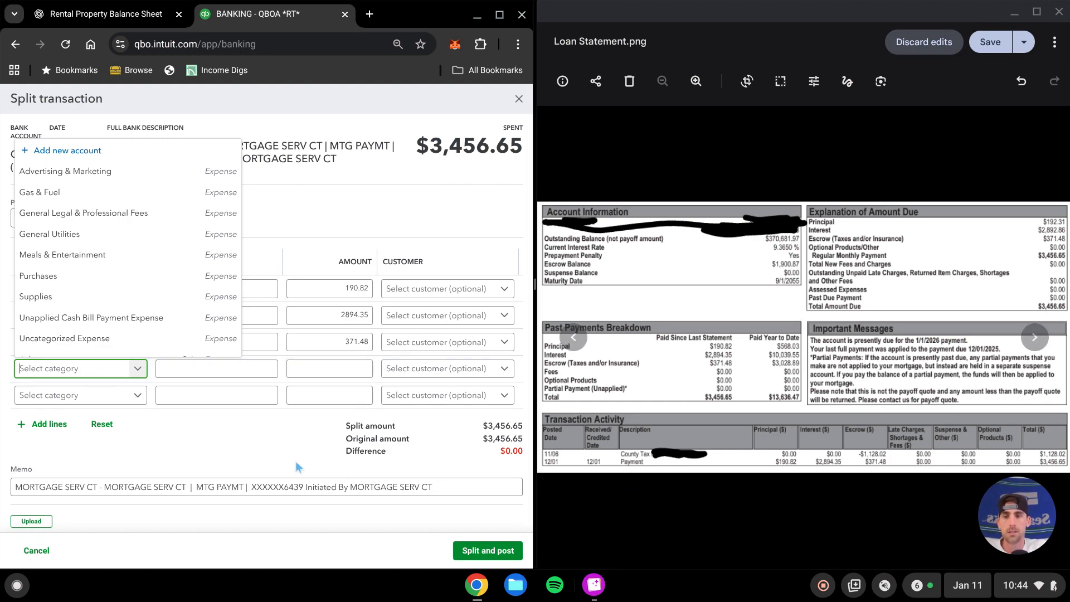
type("prop")
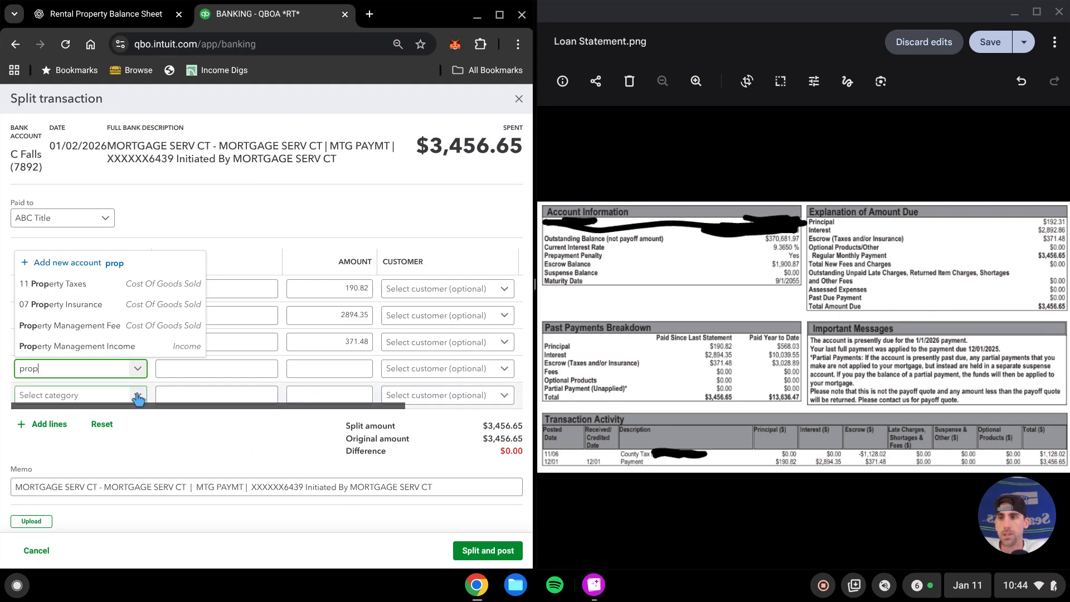
left_click(81, 285)
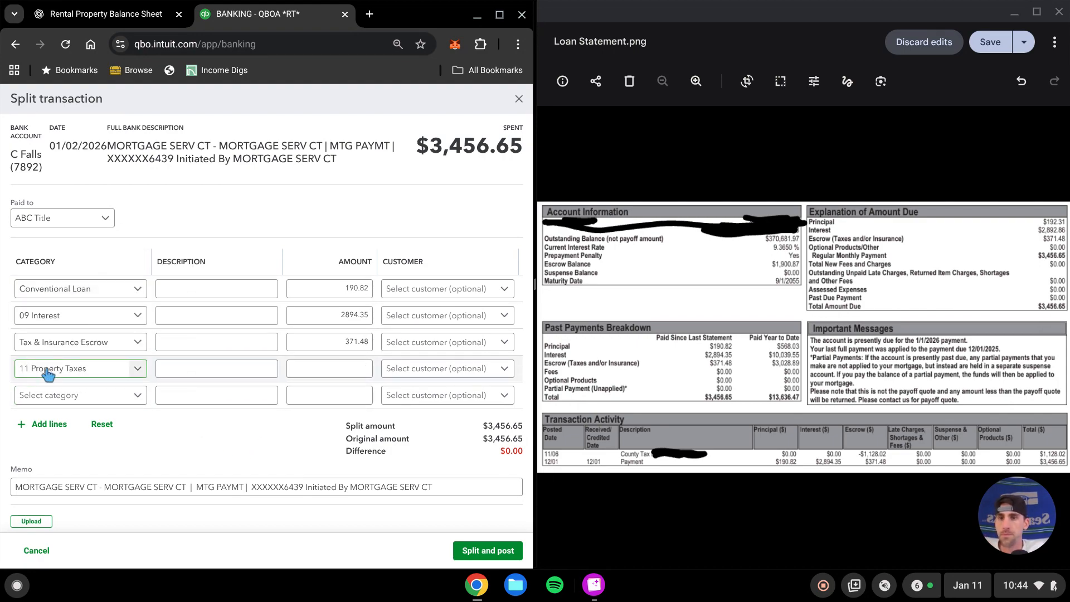
left_click(327, 368)
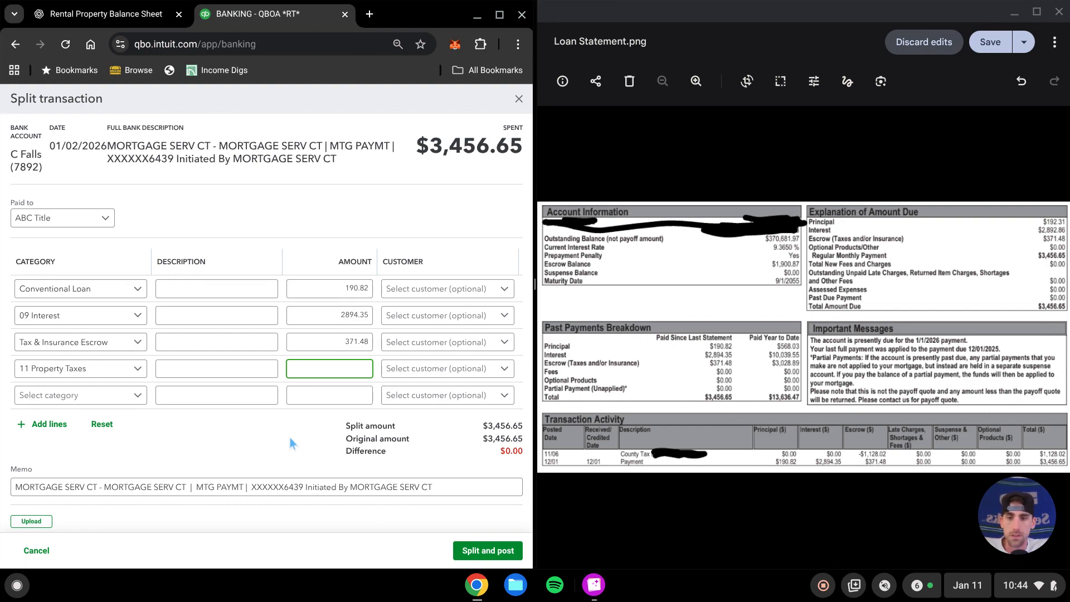
type("1128.02")
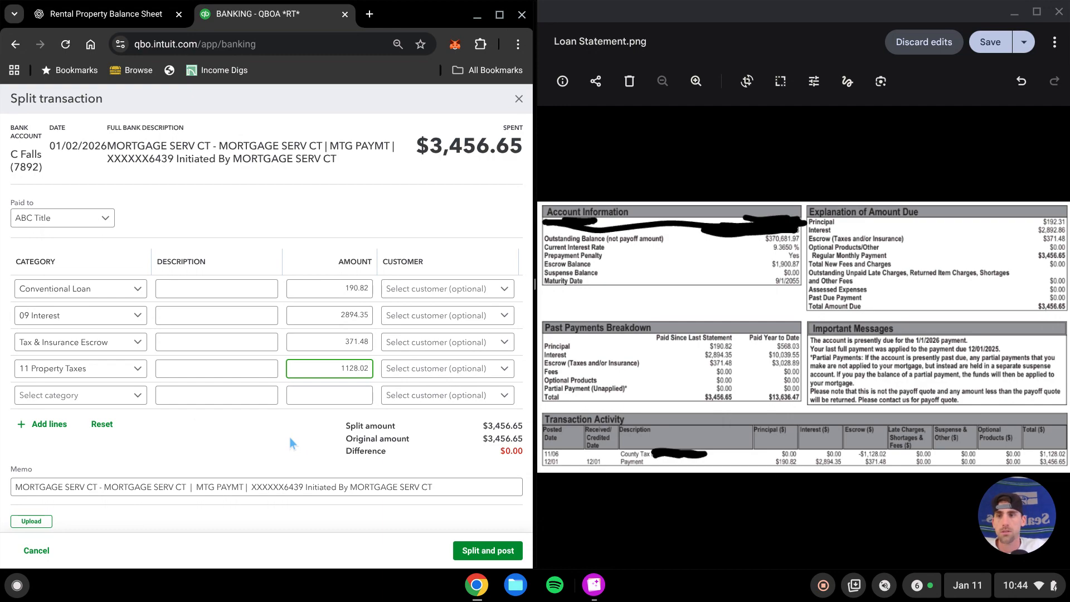
Assign the fifth split line to Tax & Insurance Escrow with an amount of -1128.02
left_click(121, 395)
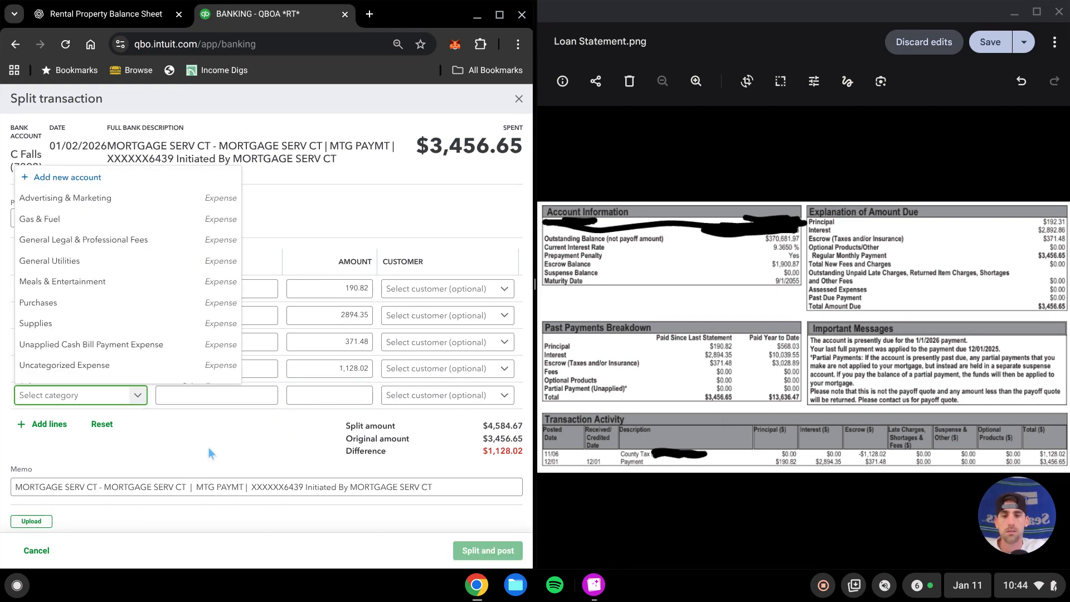
type("tax")
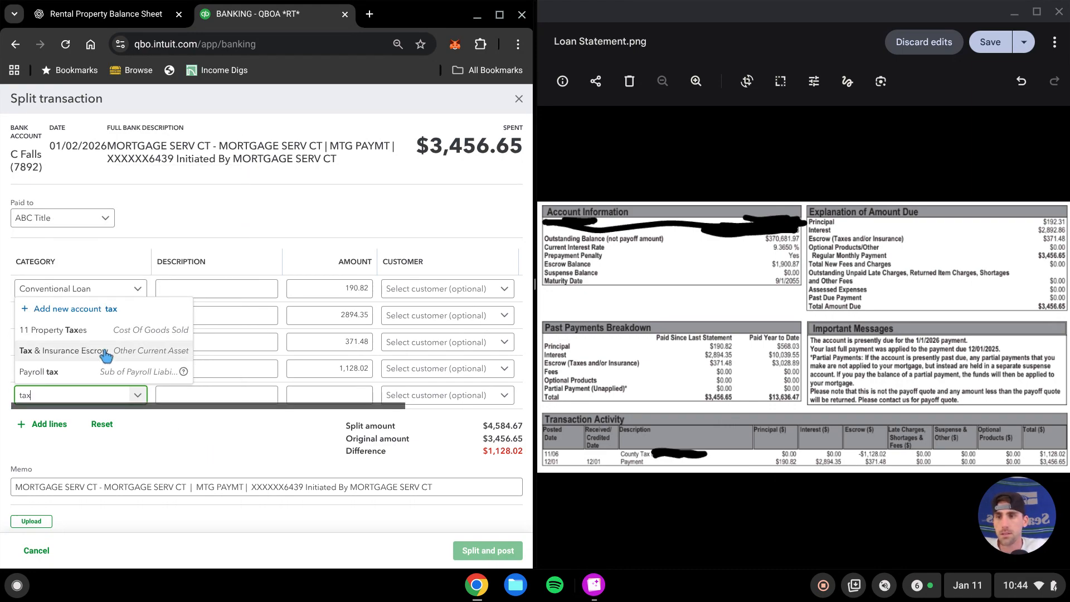
left_click(106, 351)
left_click(329, 395)
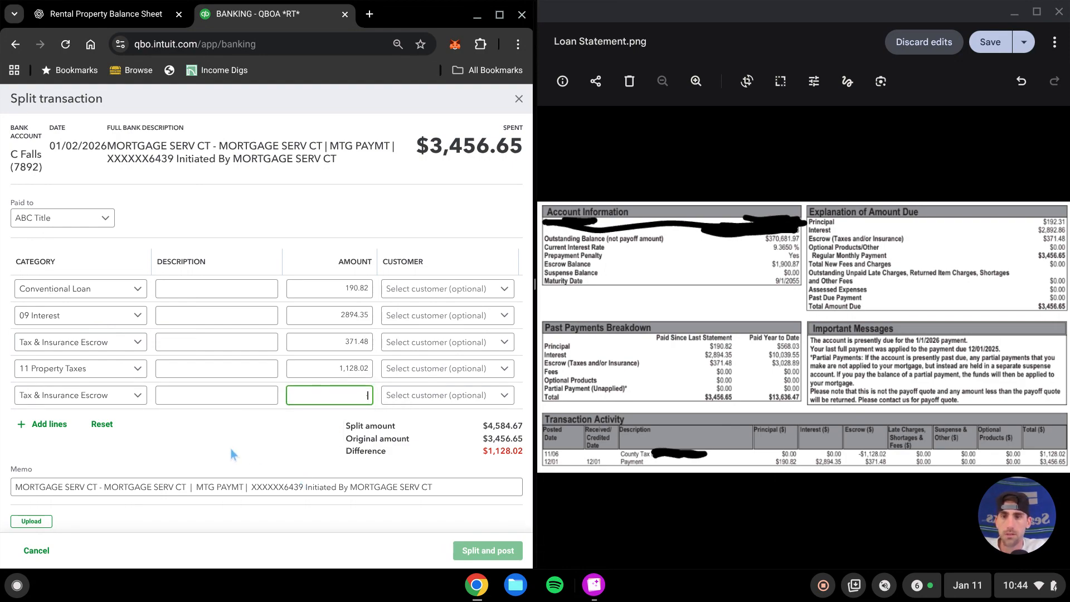
type("-1128.02")
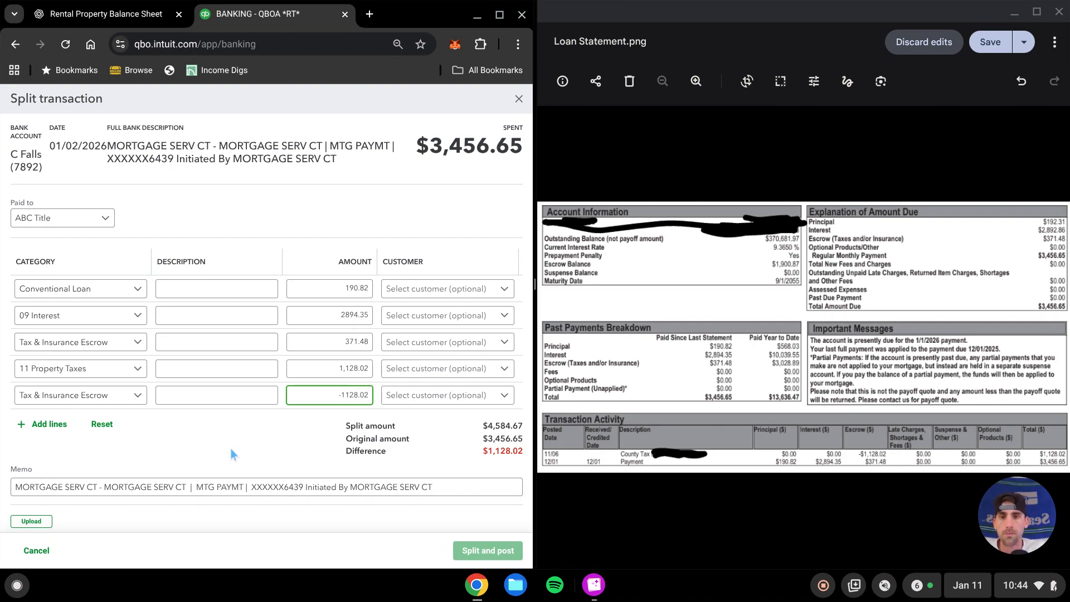
Set class Rental 1 on both new split lines, then split and post the transaction
left_click(229, 448)
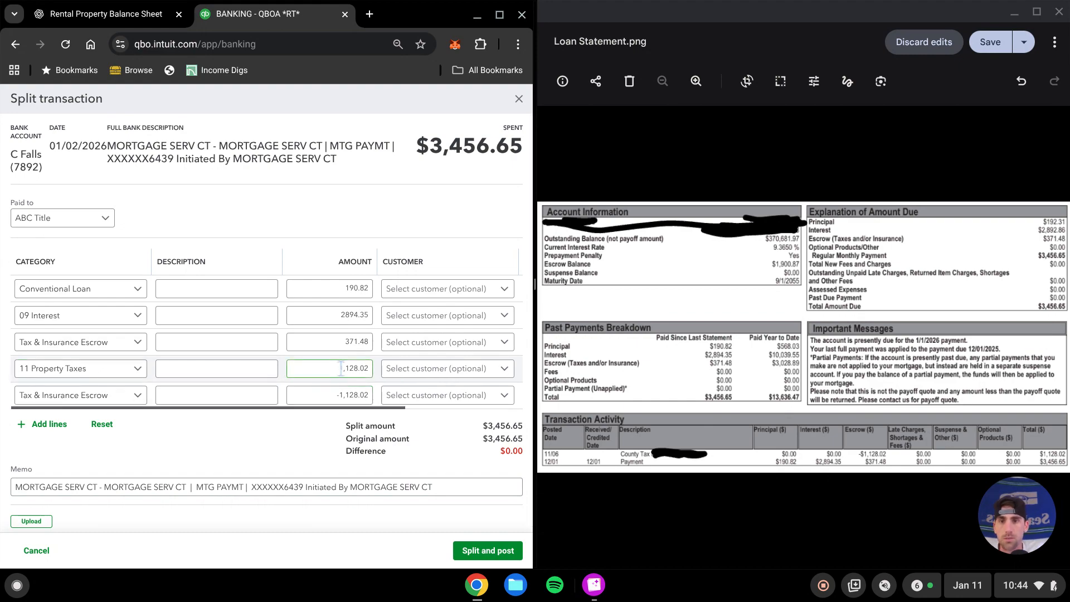
scroll(359, 397, "right", 2)
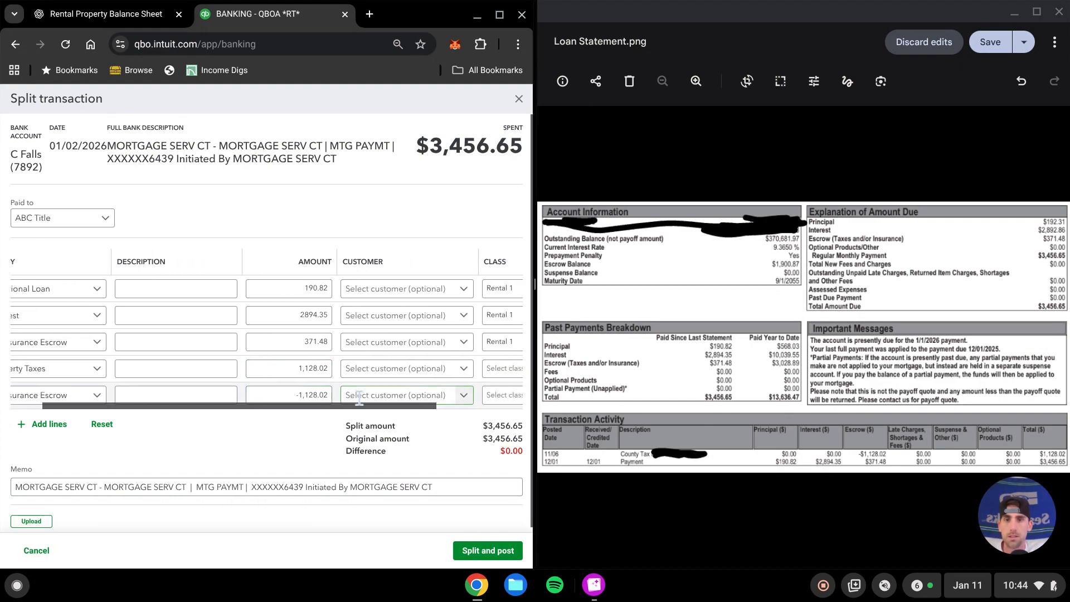
scroll(359, 397, "right", 5)
left_click(430, 371)
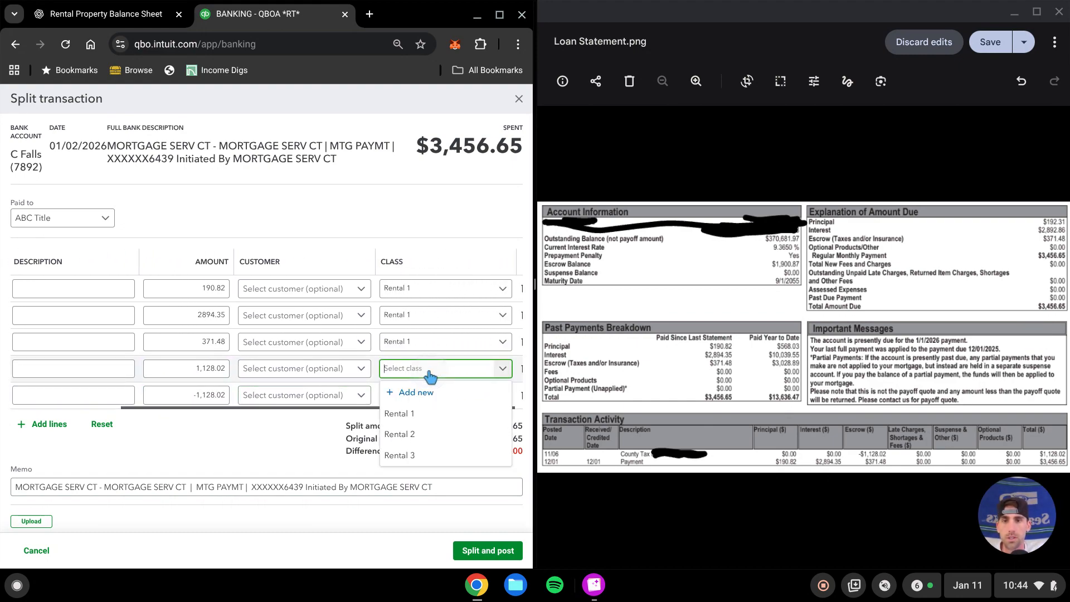
left_click(405, 413)
left_click(435, 395)
left_click(398, 440)
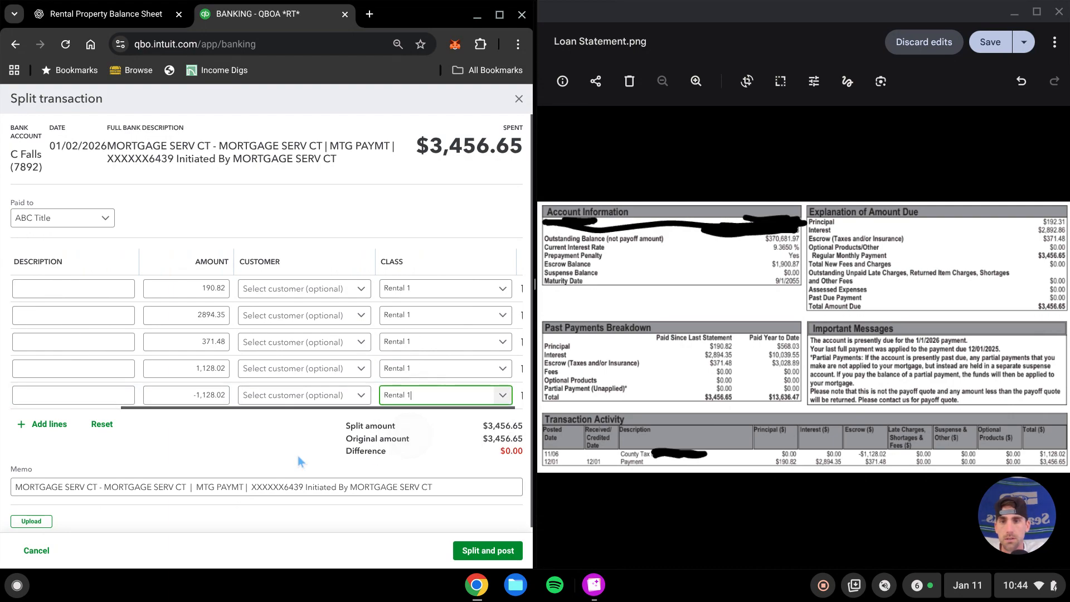
left_click(282, 452)
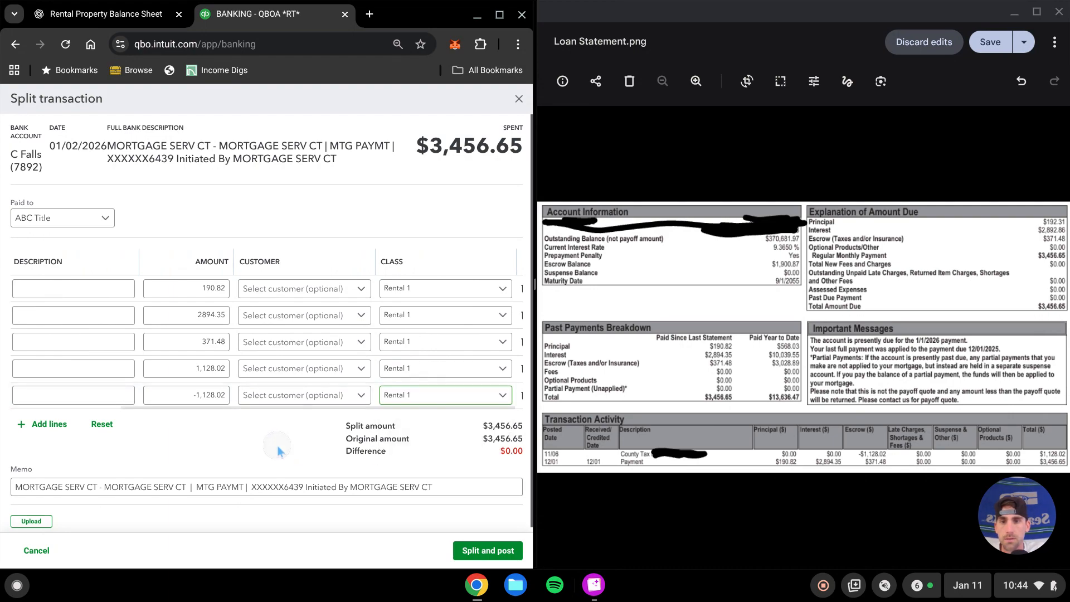
left_click(491, 556)
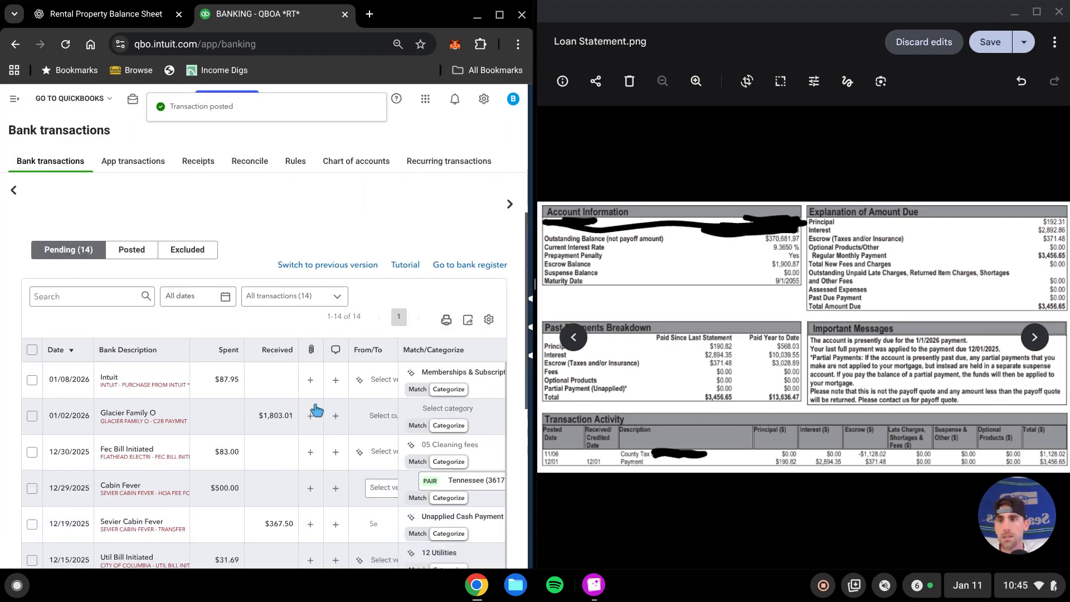
Reopen the Balance Sheet report to review the escrow balance
left_click(17, 110)
left_click(46, 240)
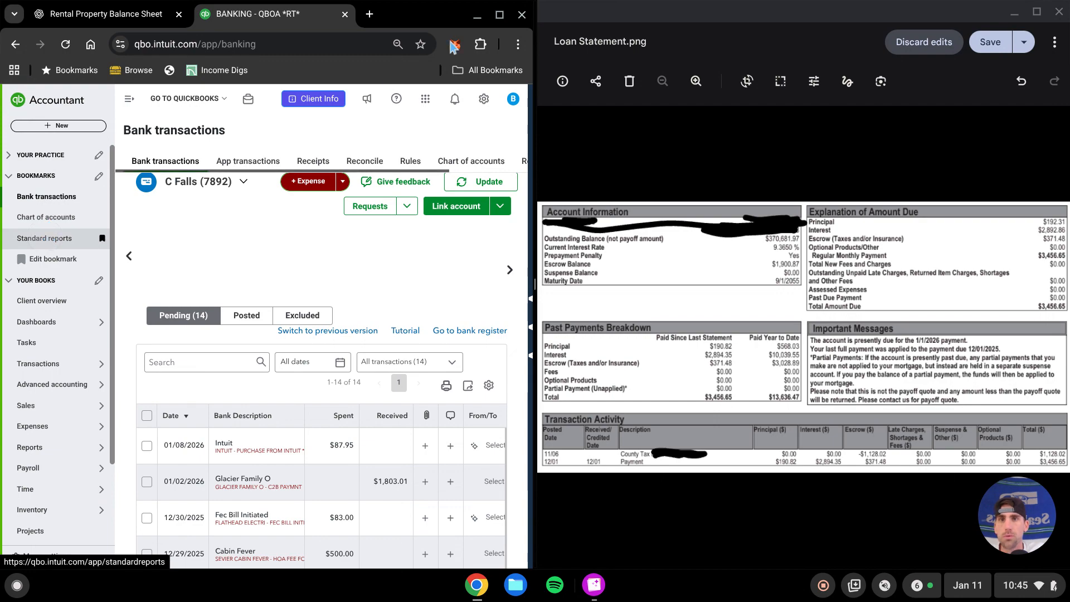
left_click(499, 14)
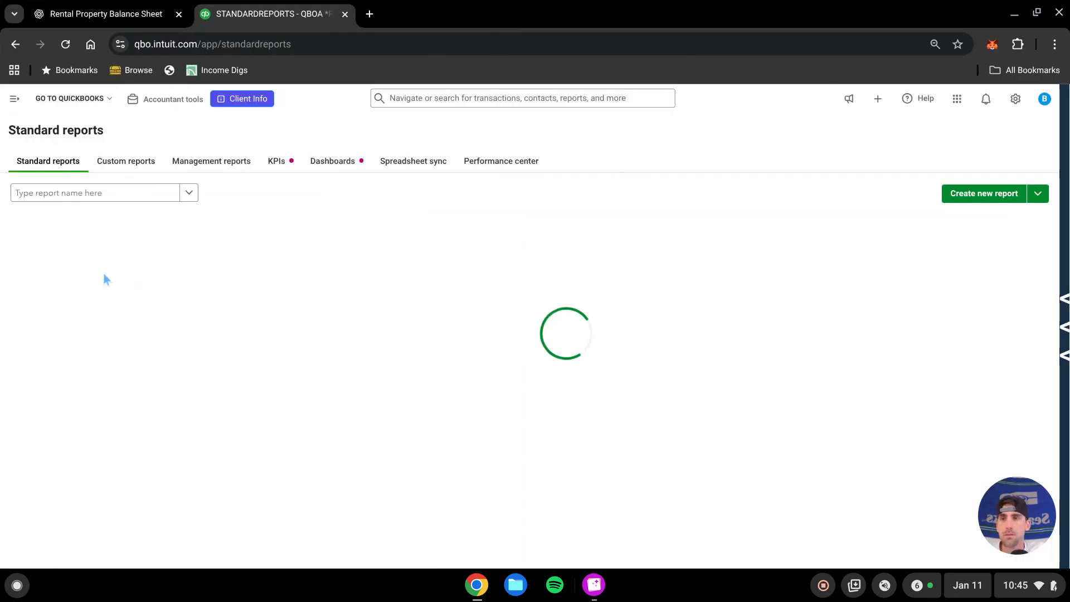
left_click(72, 271)
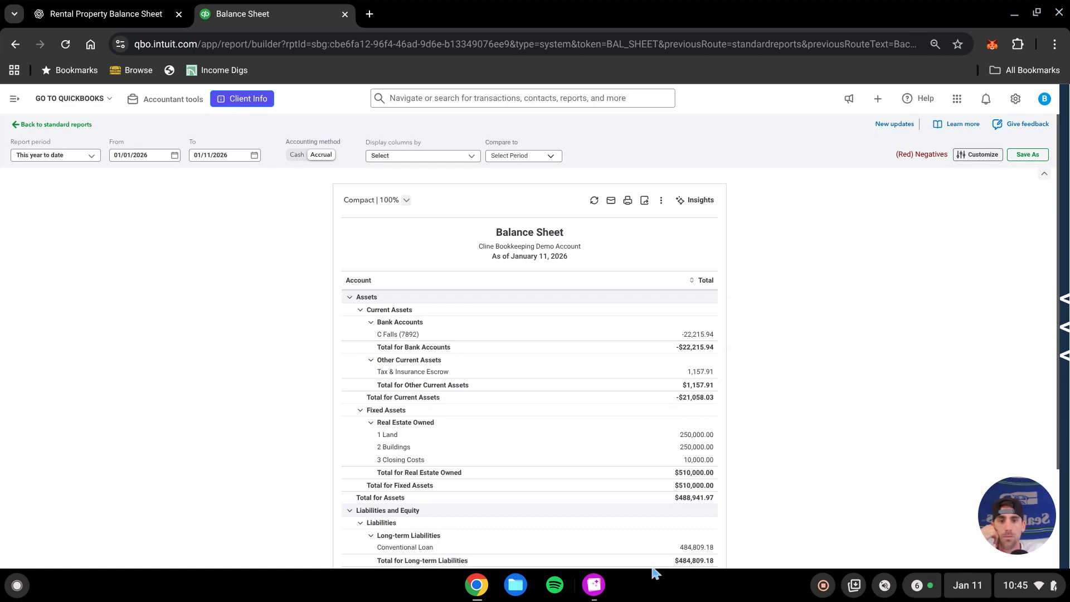
Compare the Balance Sheet's Tax & Insurance Escrow balance against the loan statement image
left_click(594, 585)
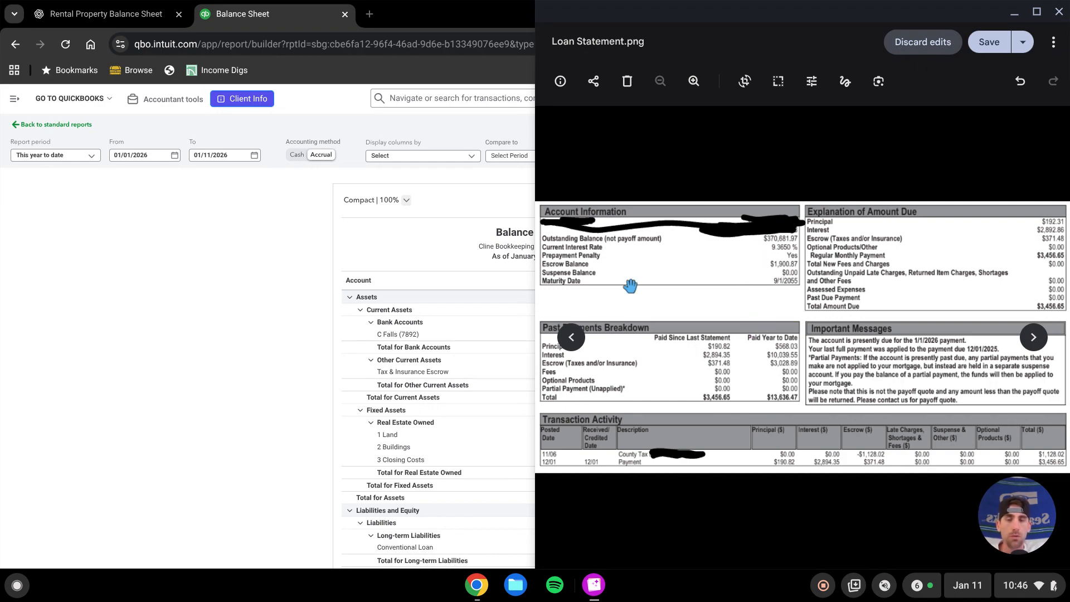
left_click(192, 306)
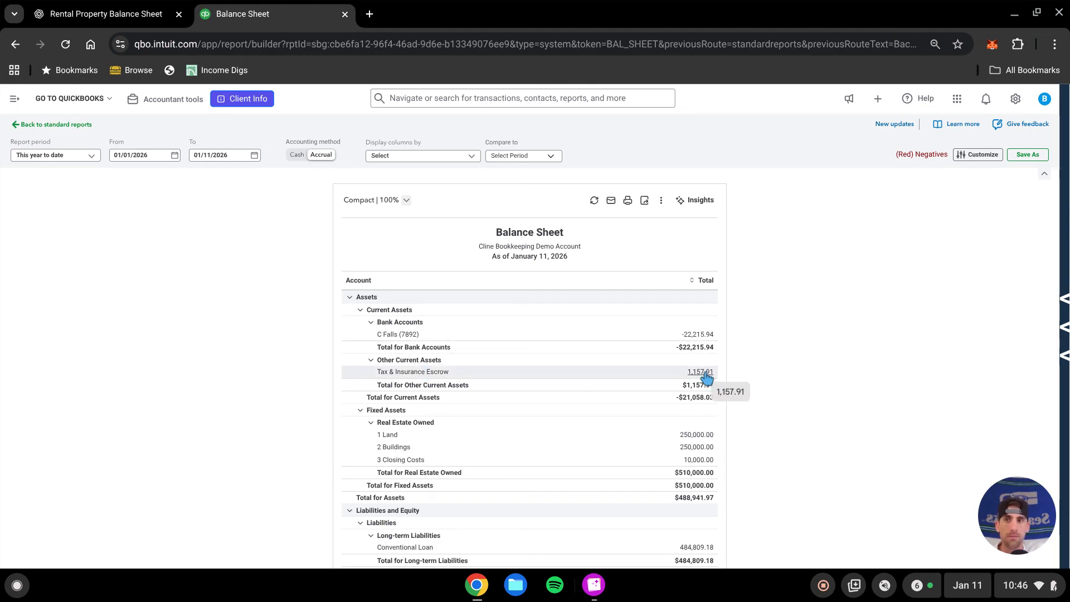
Open the bank register and switch it to the Tax & Insurance Escrow account to review its transactions
left_click(15, 99)
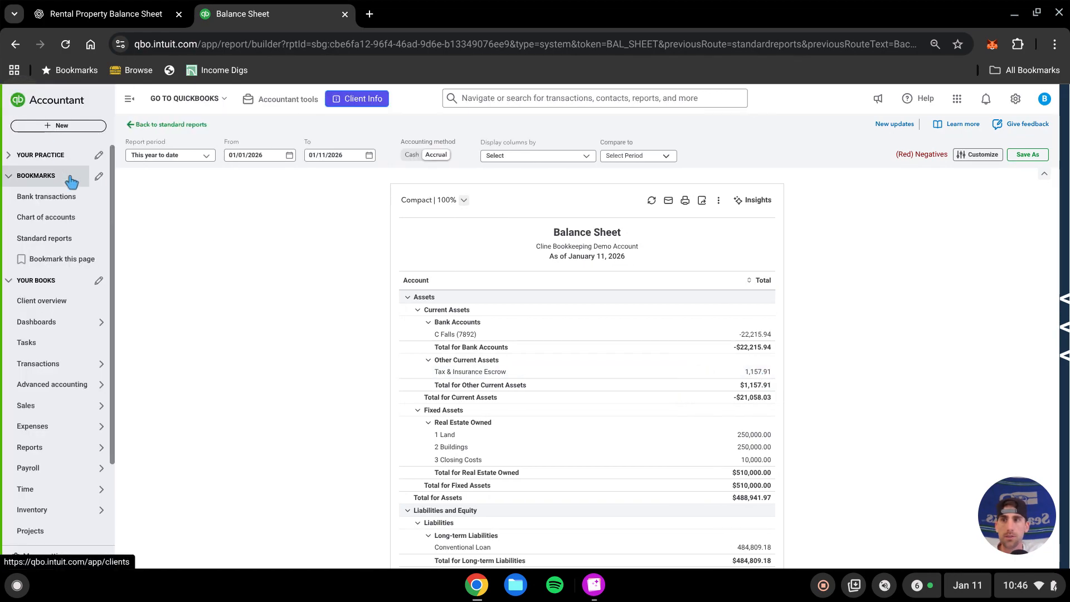
left_click(68, 198)
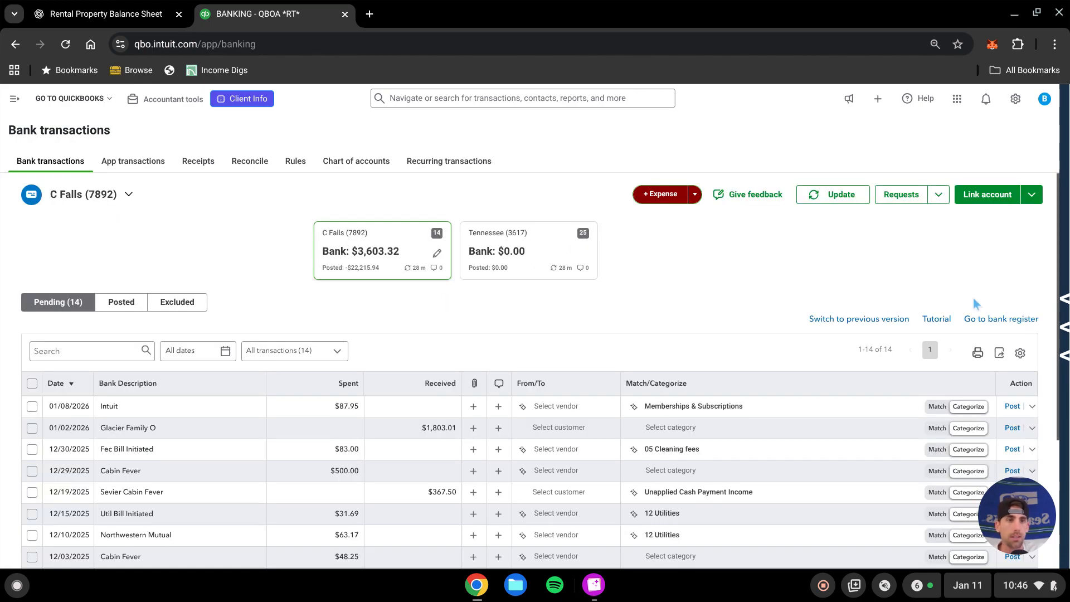
left_click(1013, 320)
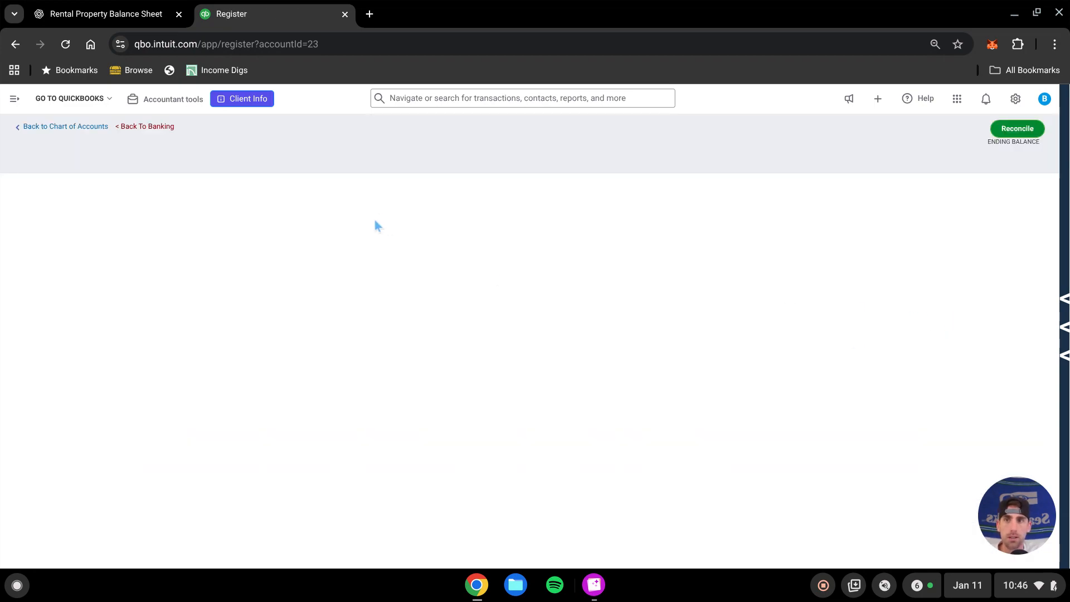
left_click(176, 142)
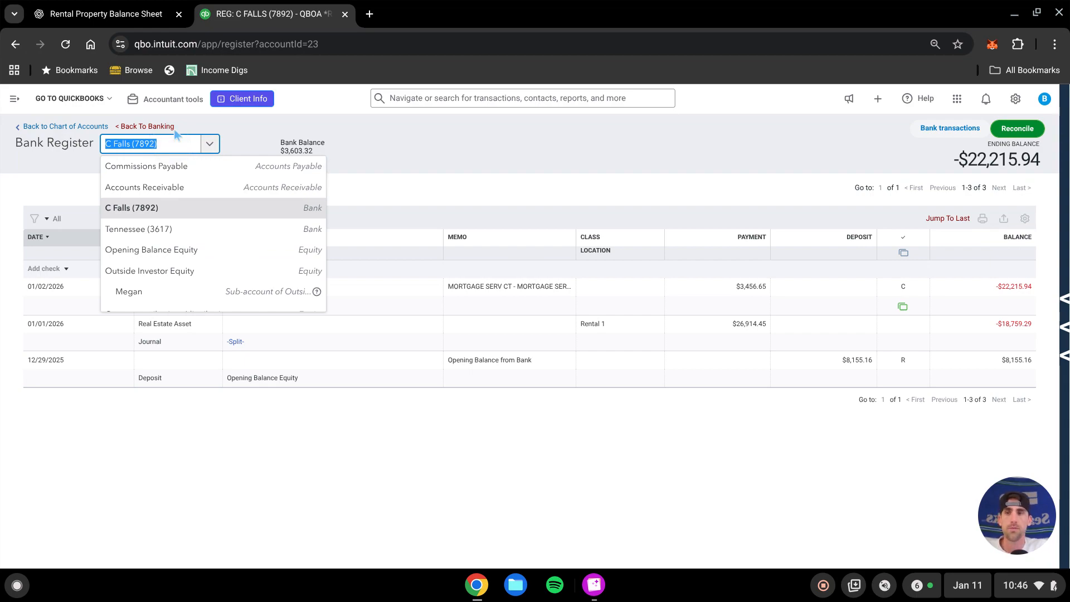
type("esccrt")
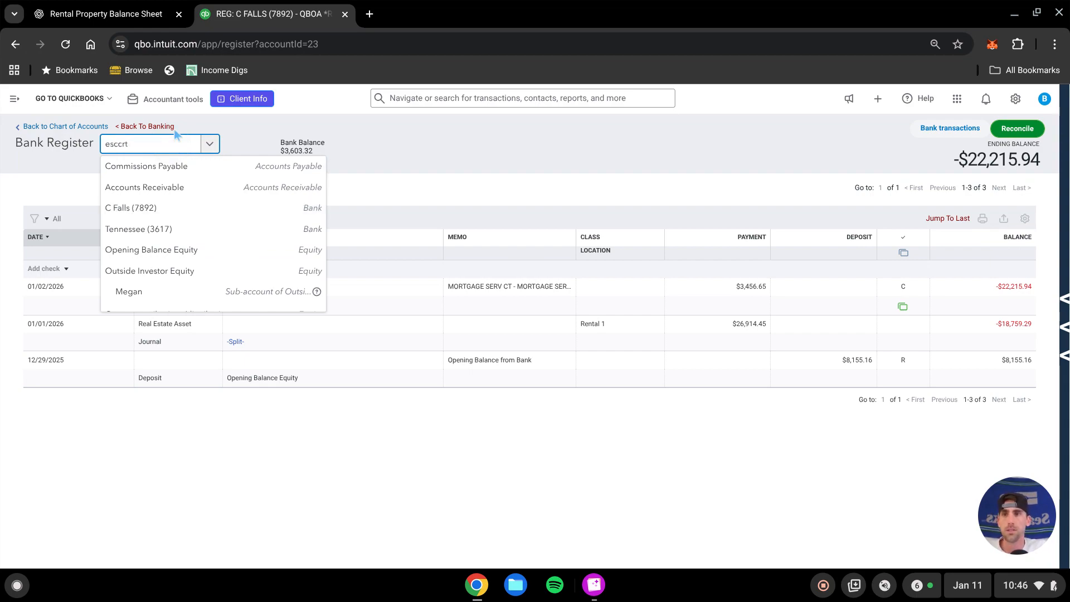
key("BackSpace")
key("BackSpace")
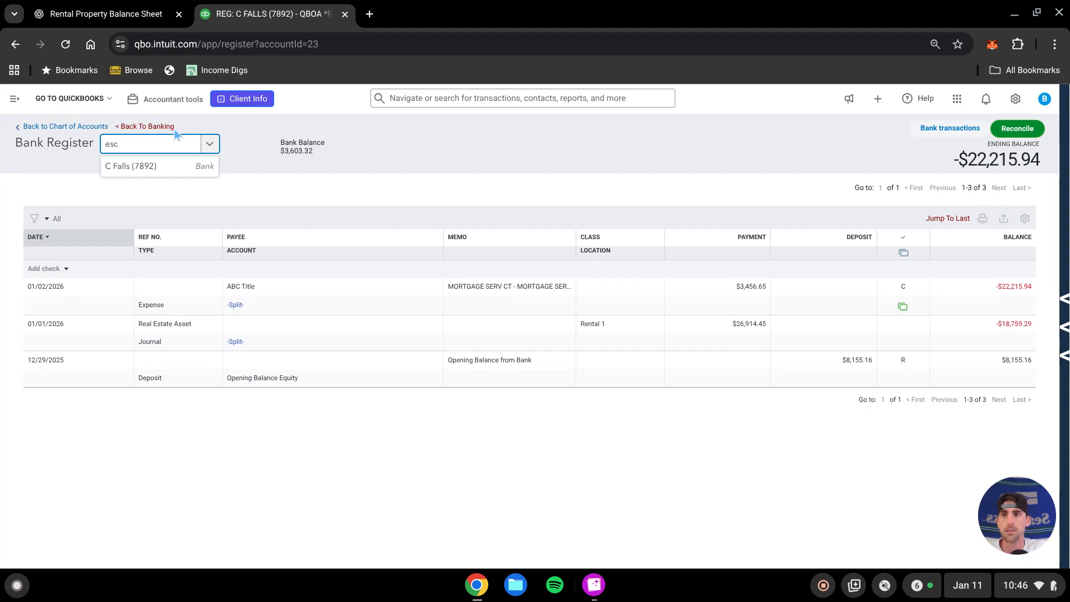
type("crow")
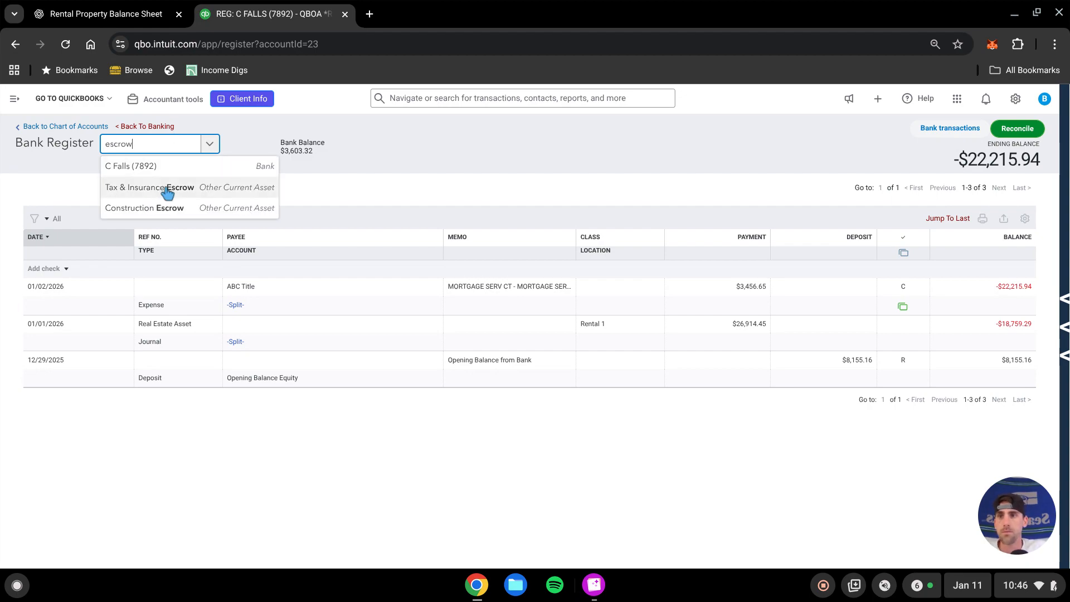
left_click(170, 185)
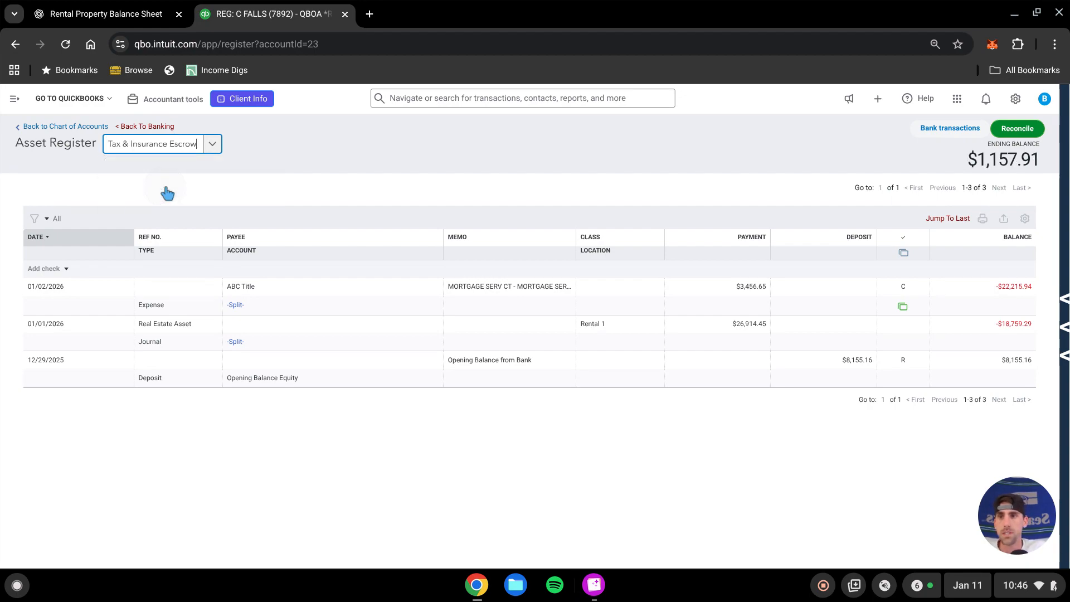
Start reconciling the Tax & Insurance Escrow account, bringing up the loan statement for reference
left_click(1017, 133)
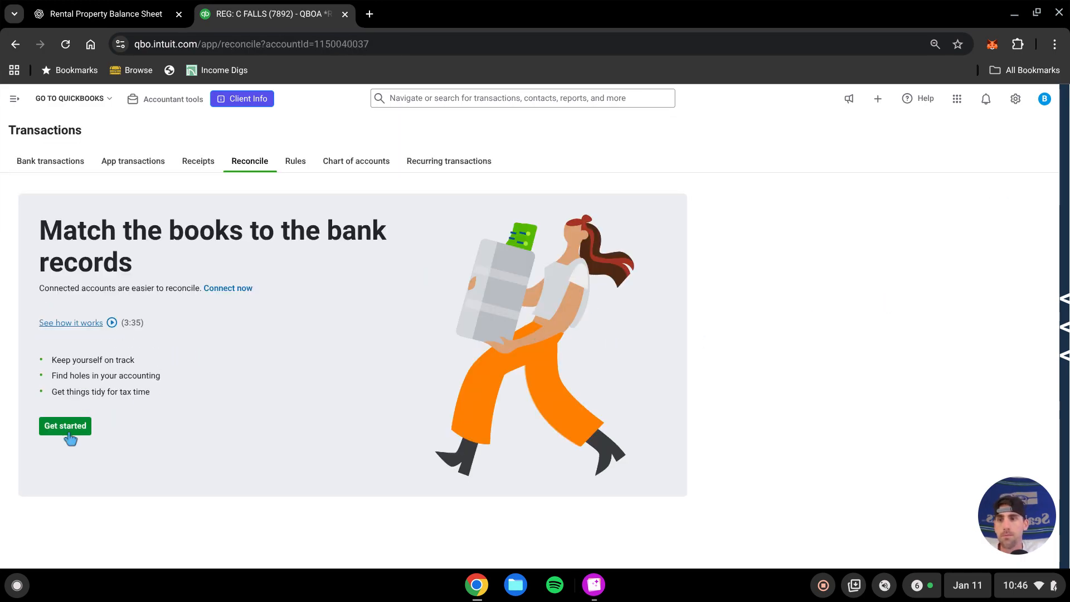
left_click(595, 584)
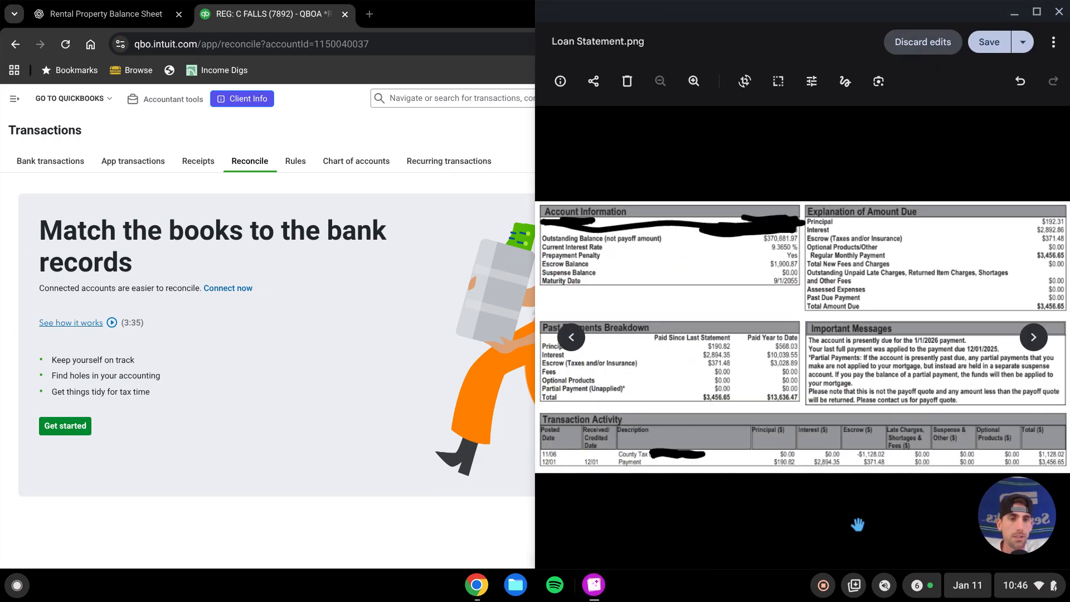